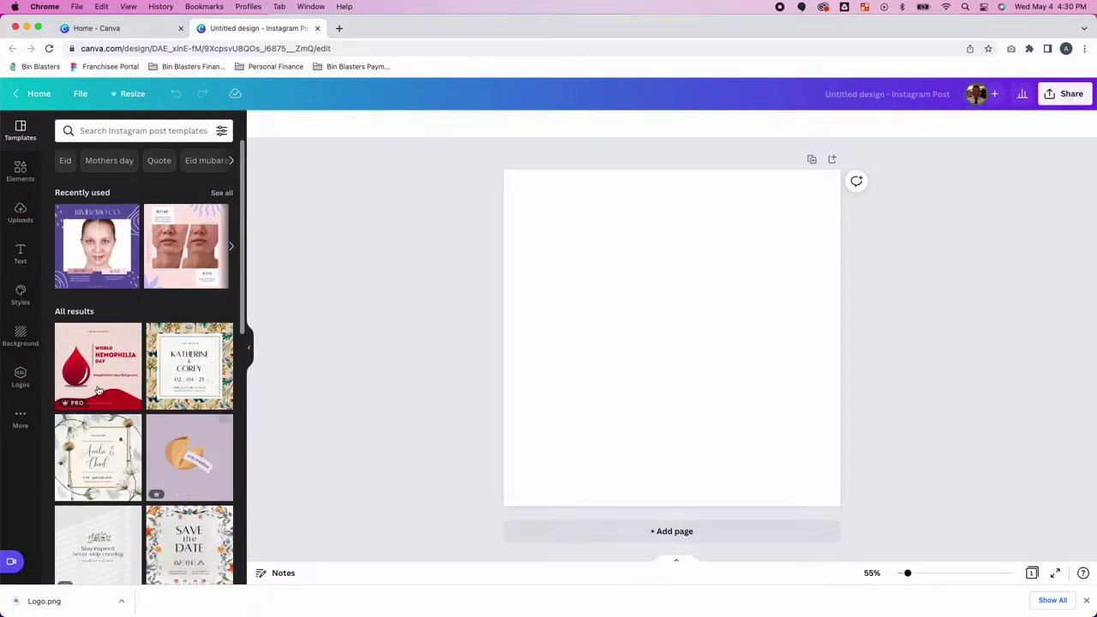
Fill the blank post's background with the solid brand-blue colour
{"action": "left_click", "coordinate": [20, 338]}
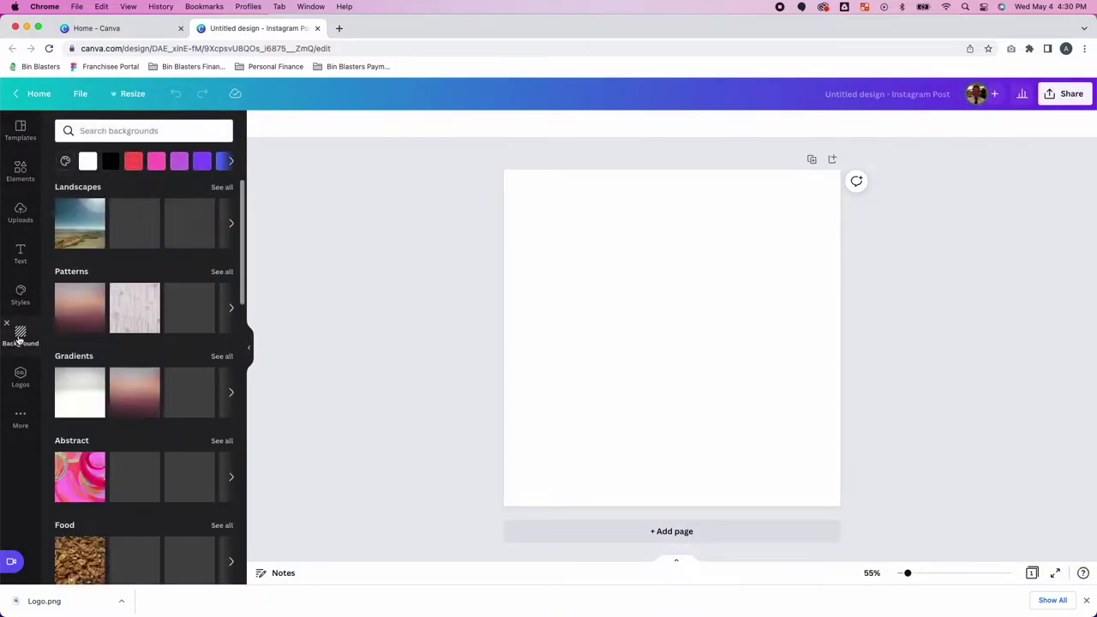
{"action": "left_click", "coordinate": [67, 164]}
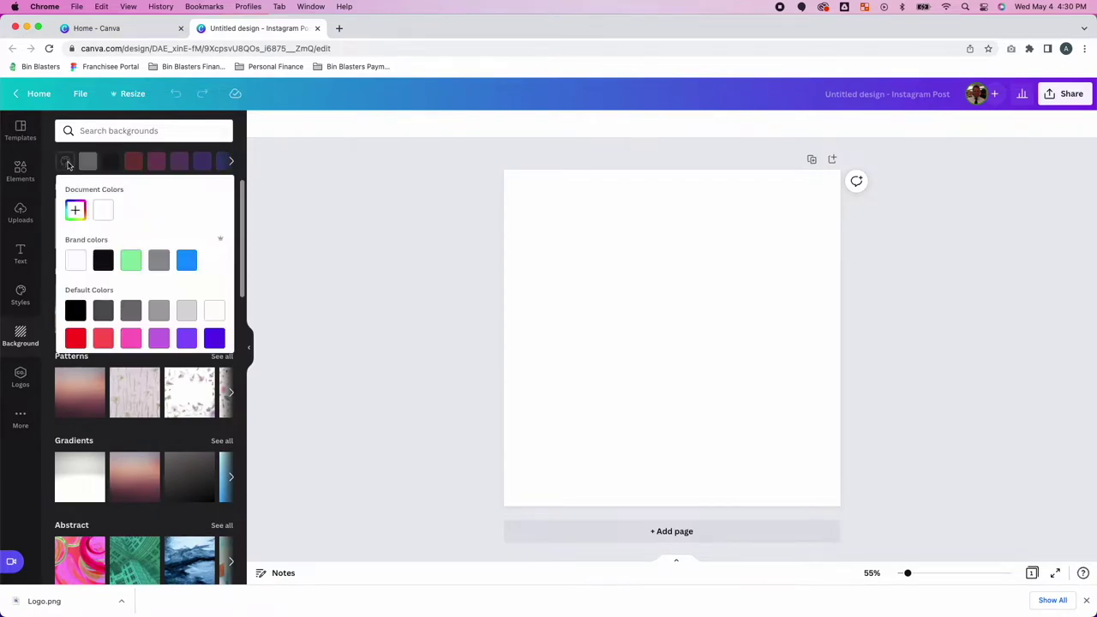
{"action": "left_click", "coordinate": [187, 262]}
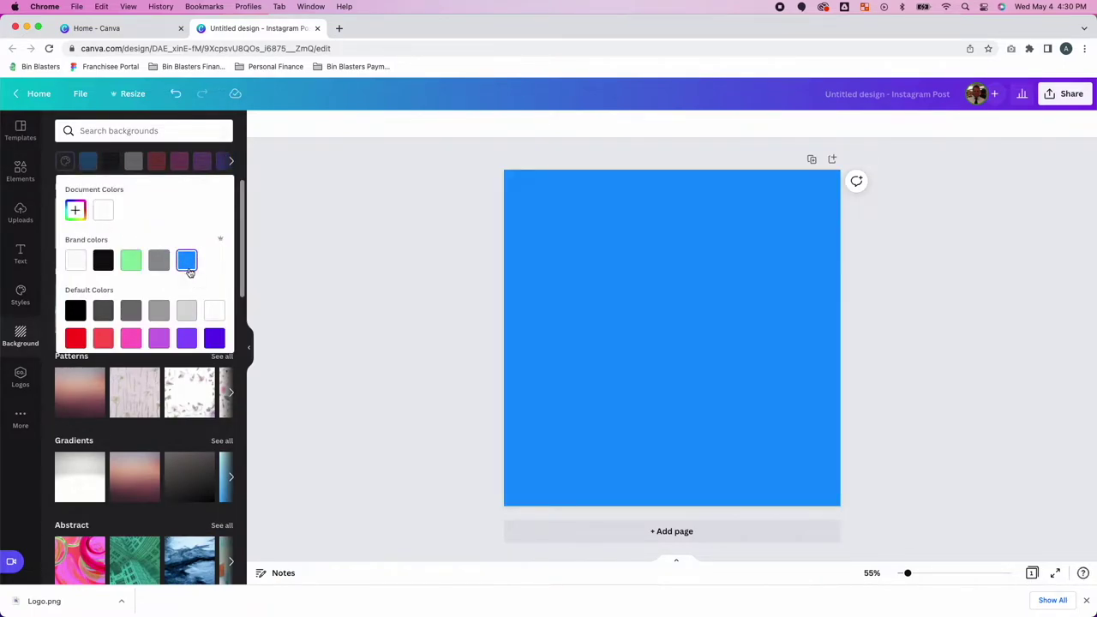
{"action": "left_click", "coordinate": [334, 391]}
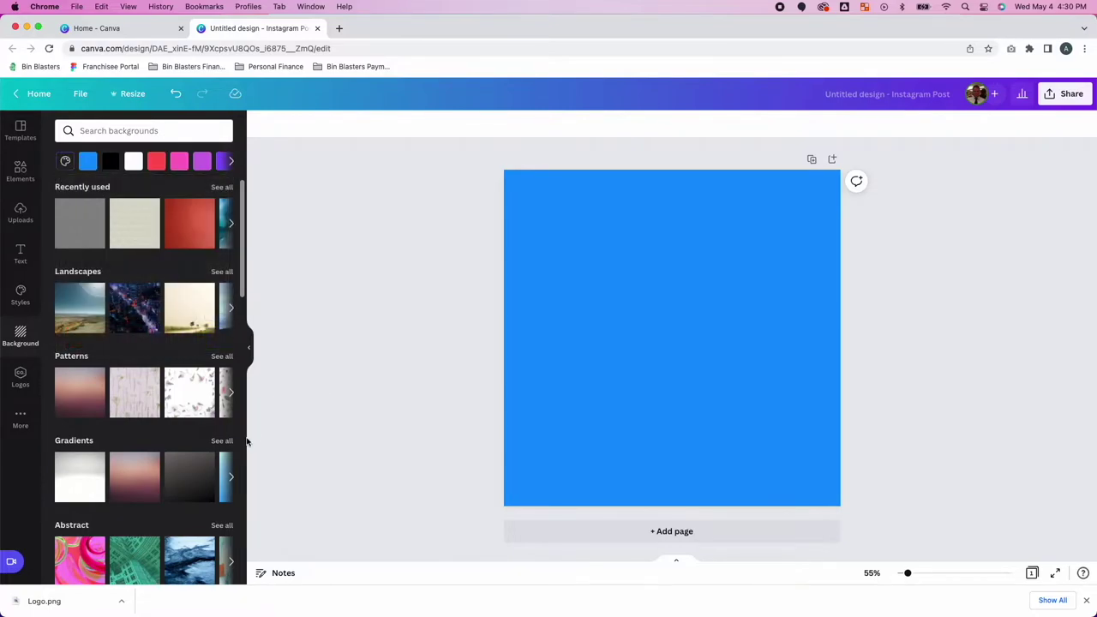
Add the Bin Blasters brand logo, shrink it to about half size, and centre it near the top
{"action": "left_click", "coordinate": [21, 381]}
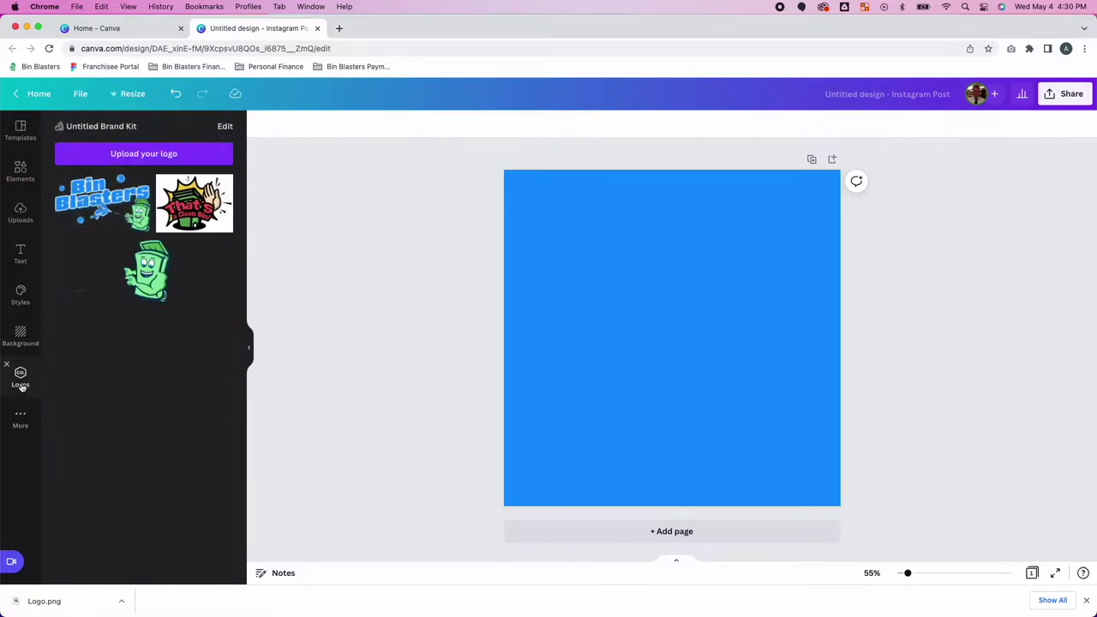
{"action": "left_click", "coordinate": [101, 217]}
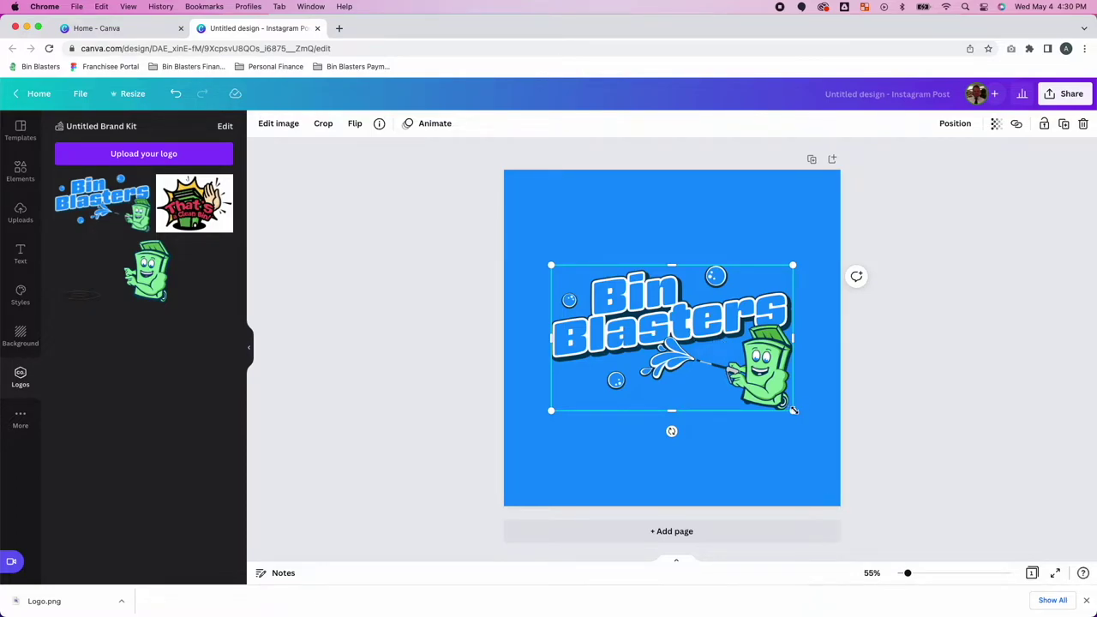
{"action": "left_click_drag", "start_coordinate": [784, 403], "coordinate": [683, 341]}
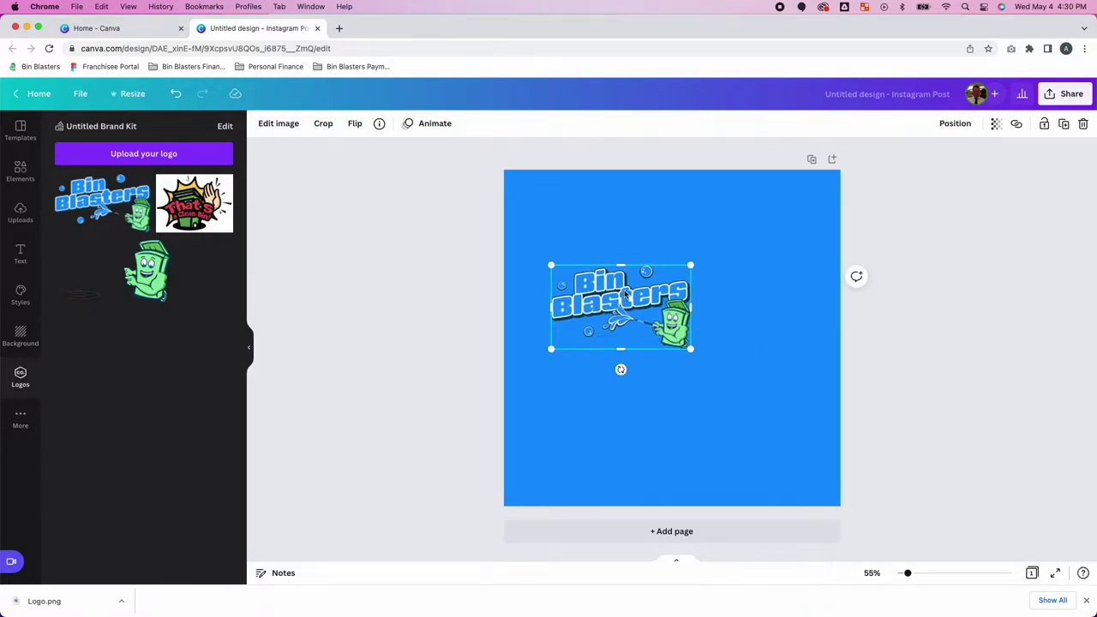
{"action": "left_click_drag", "start_coordinate": [625, 294], "coordinate": [668, 215]}
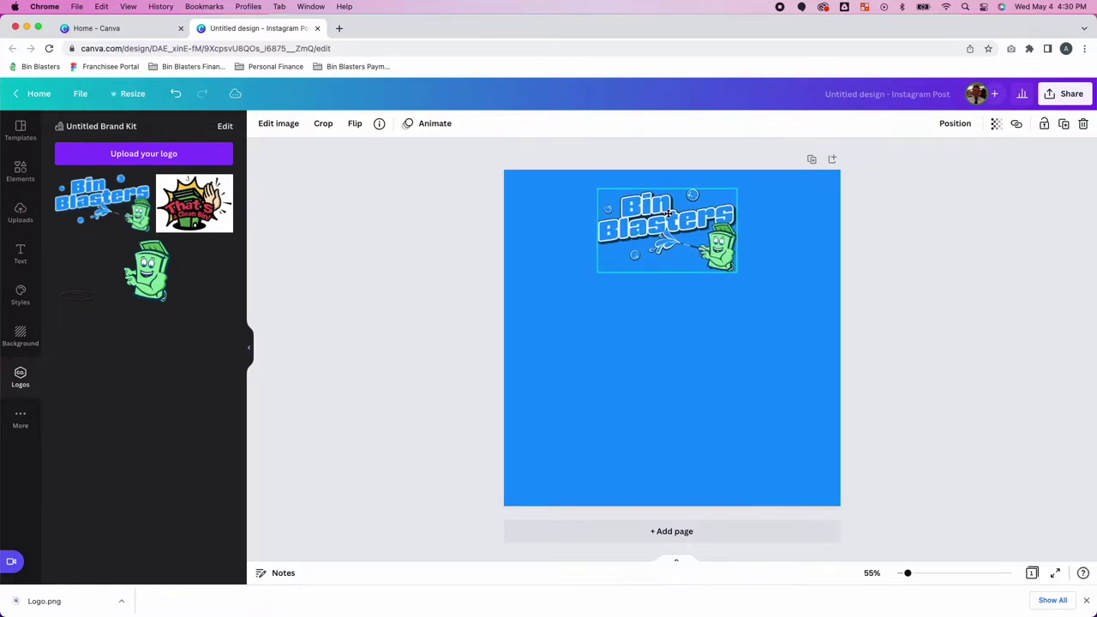
{"action": "left_click_drag", "start_coordinate": [669, 215], "coordinate": [673, 214]}
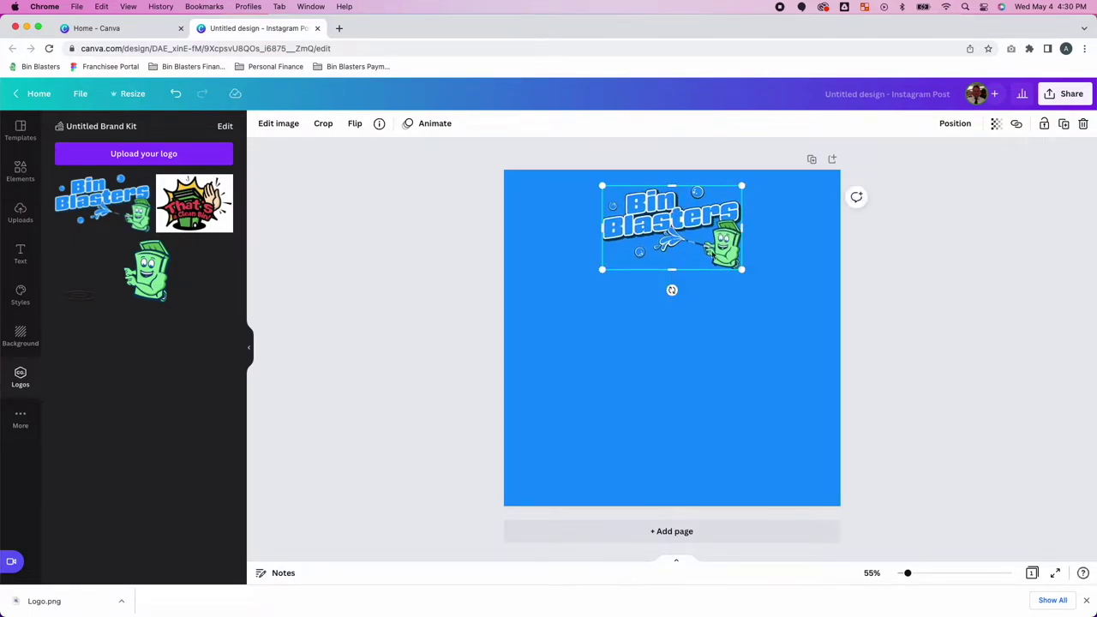
{"action": "left_click", "coordinate": [376, 265]}
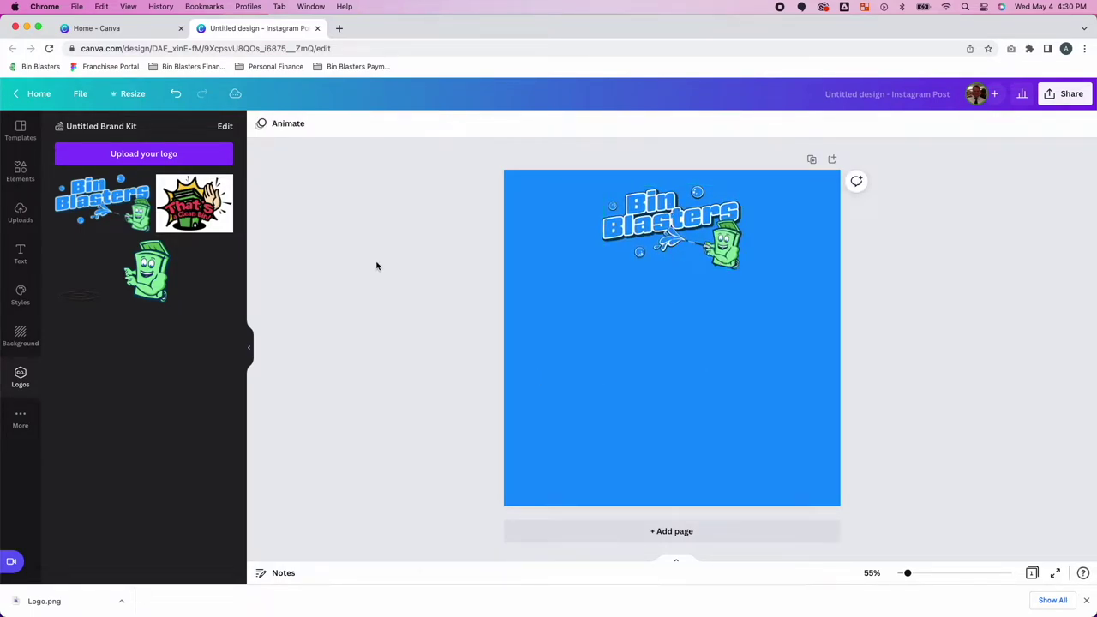
Add a heading text box reading 'Garbage Can Cleaning'
{"action": "left_click", "coordinate": [20, 256]}
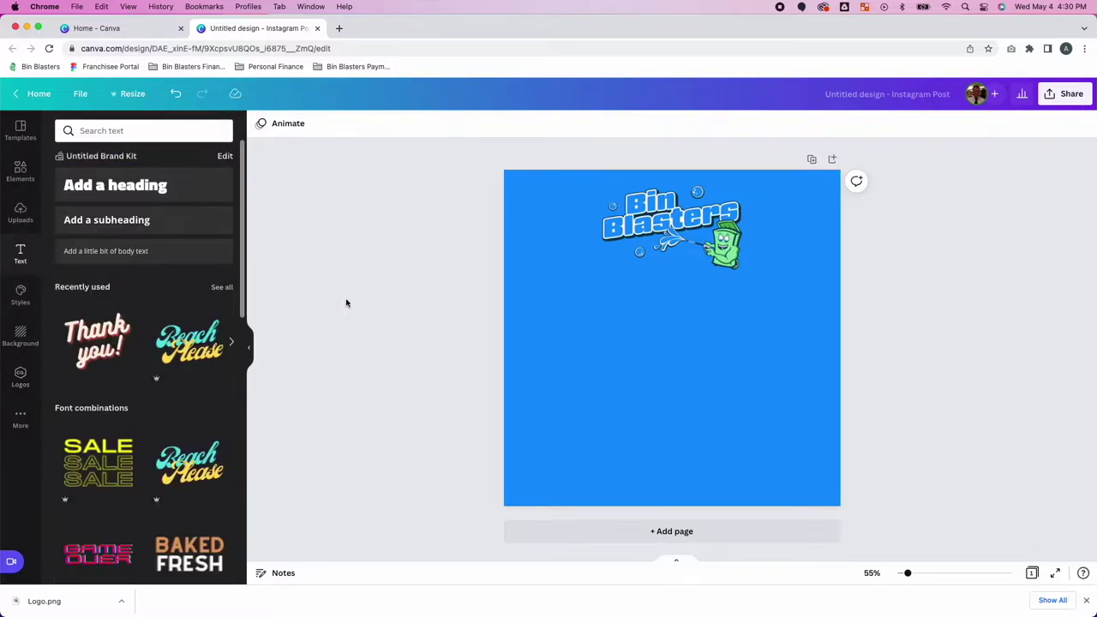
{"action": "left_click", "coordinate": [152, 189]}
{"action": "type", "text": "B"}
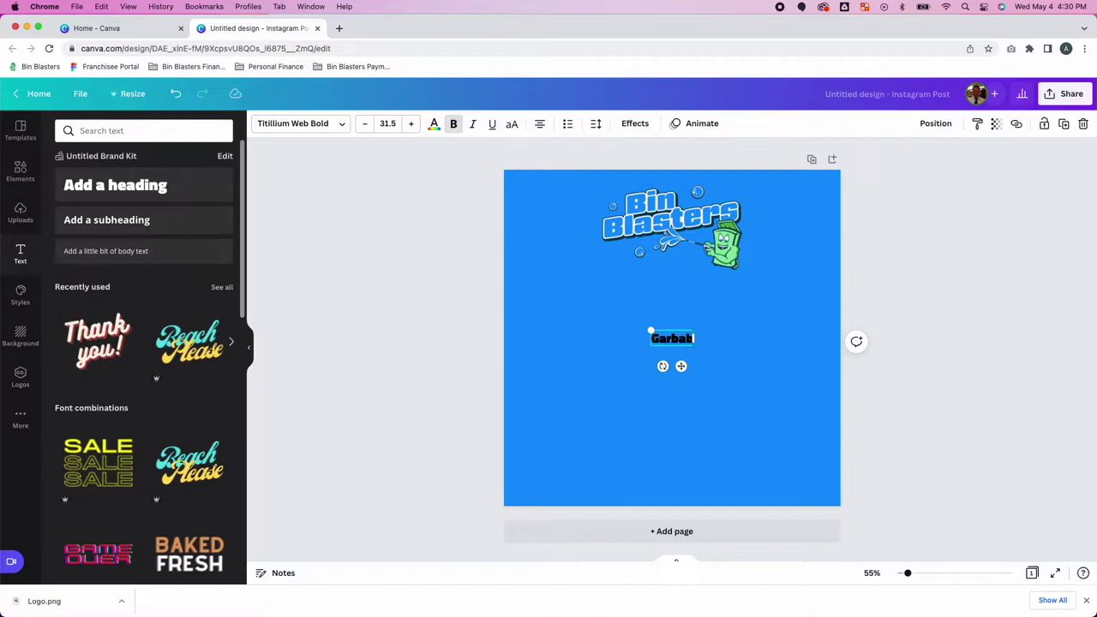
{"action": "type", "text": " Can C"}
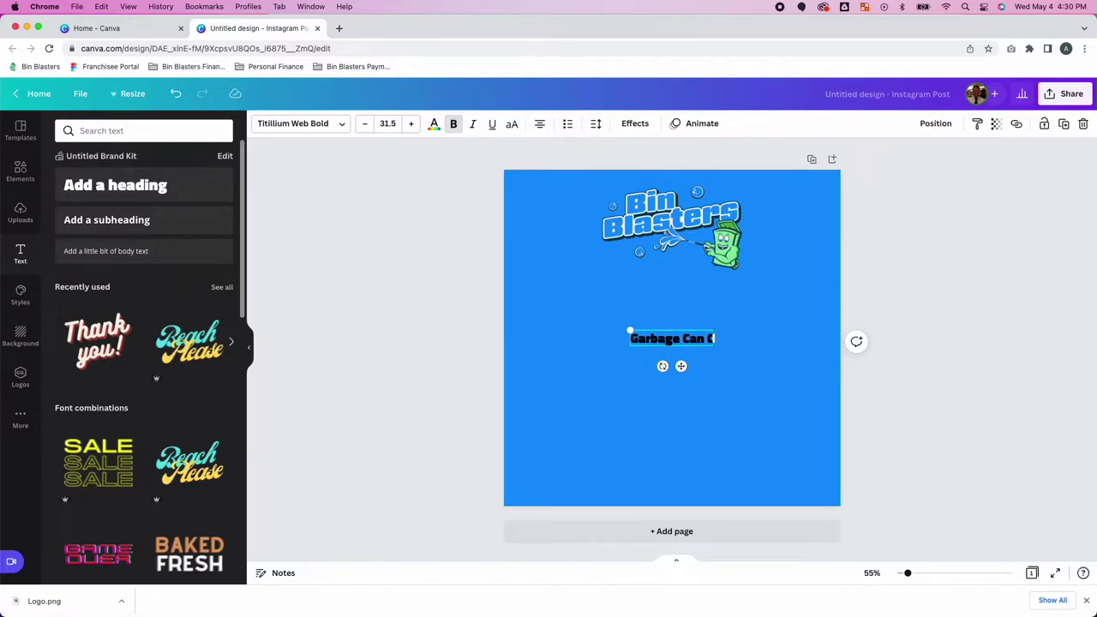
{"action": "type", "text": "leaning"}
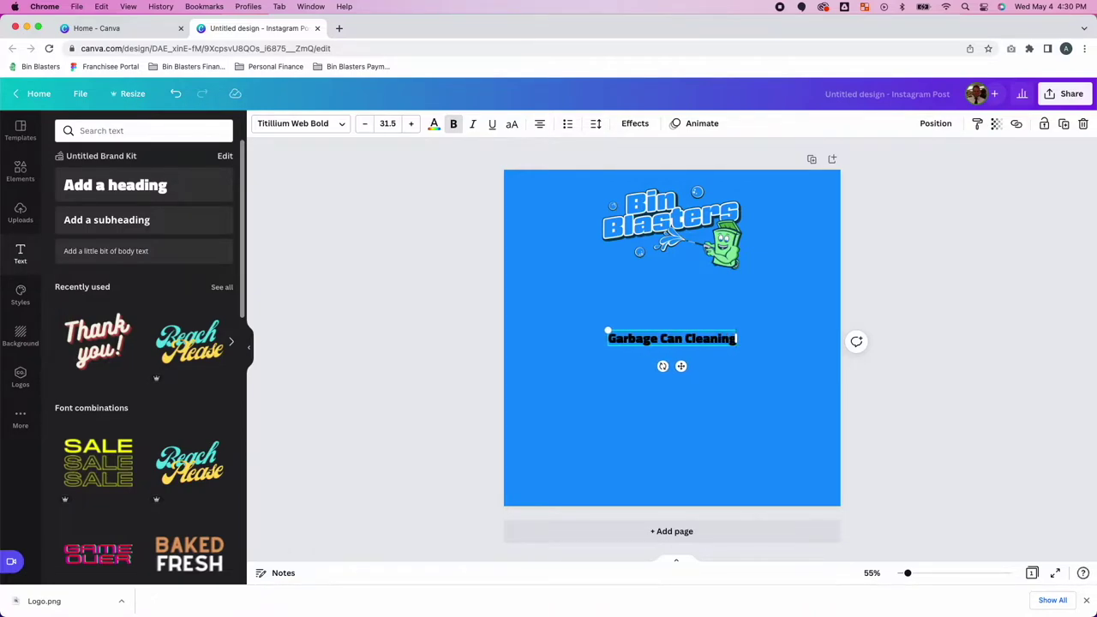
{"action": "left_click", "coordinate": [479, 343]}
Make the heading all uppercase with white text colour
{"action": "left_click", "coordinate": [661, 341]}
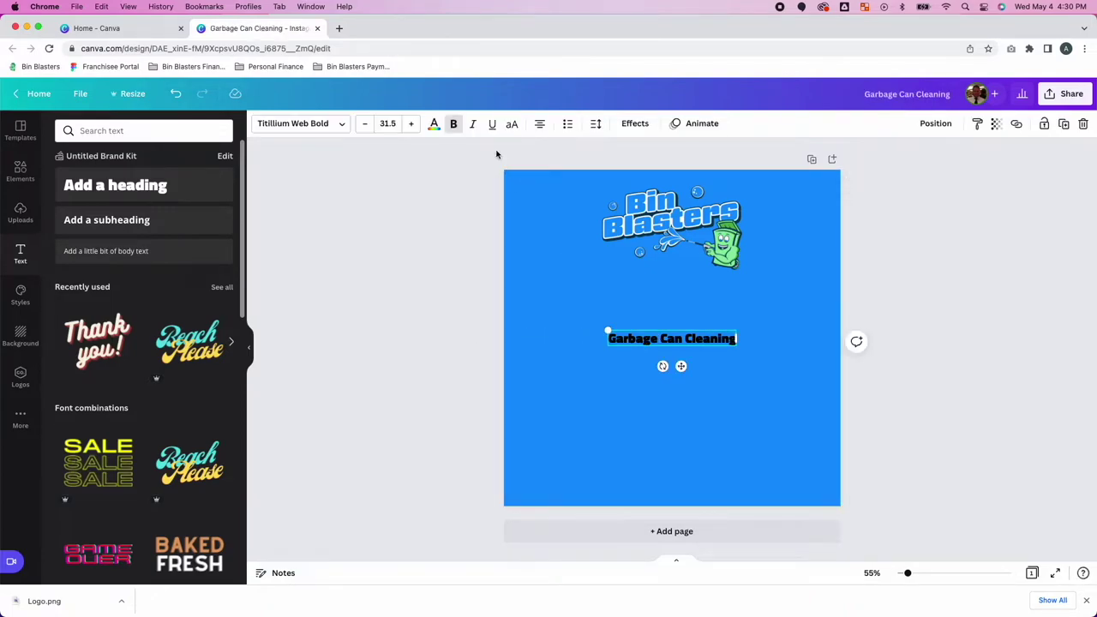
{"action": "left_click", "coordinate": [510, 125]}
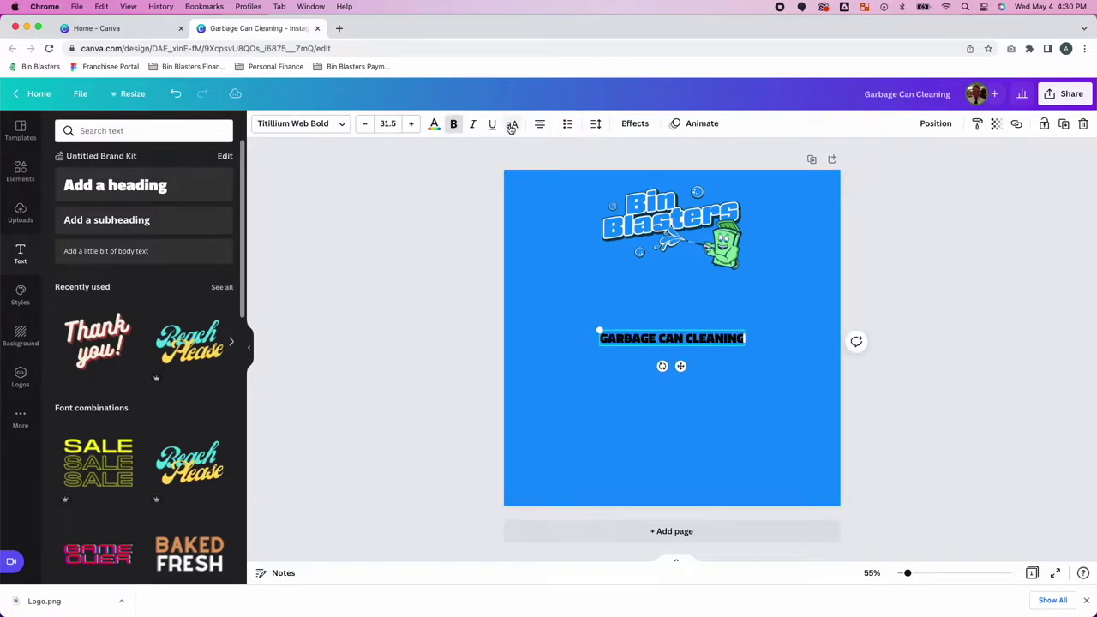
{"action": "left_click", "coordinate": [434, 125]}
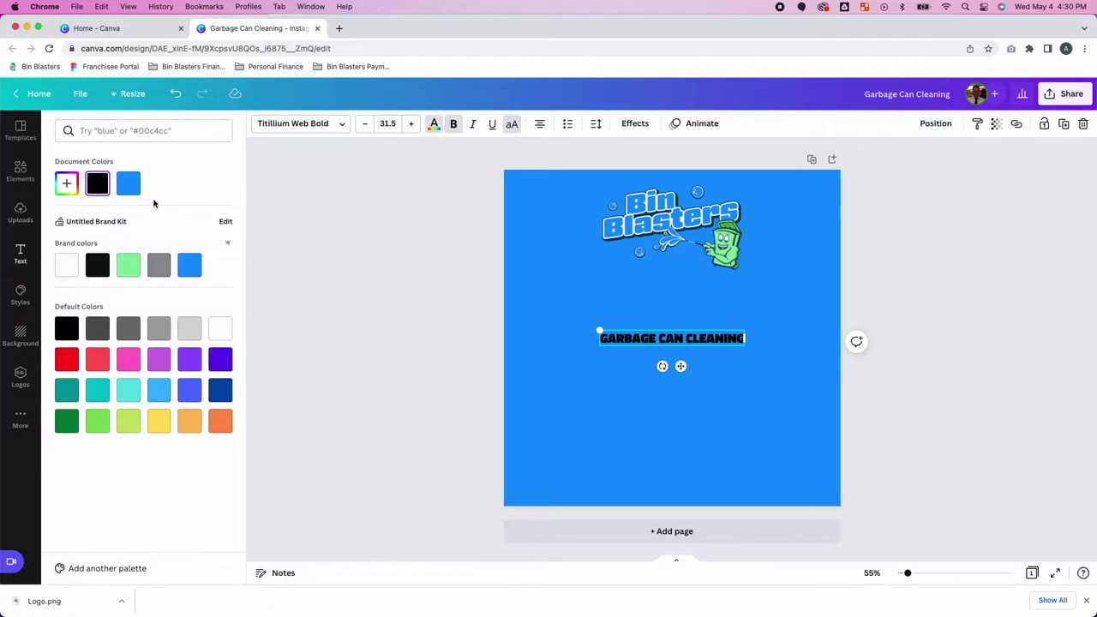
{"action": "left_click", "coordinate": [60, 270]}
{"action": "left_click", "coordinate": [668, 339]}
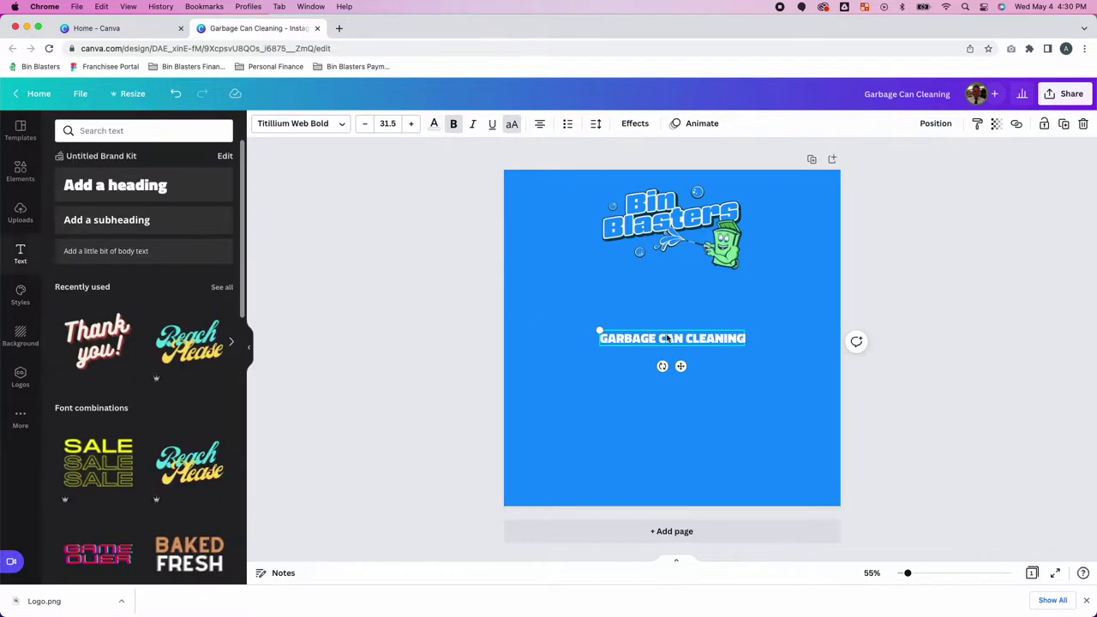
{"action": "left_click", "coordinate": [752, 350]}
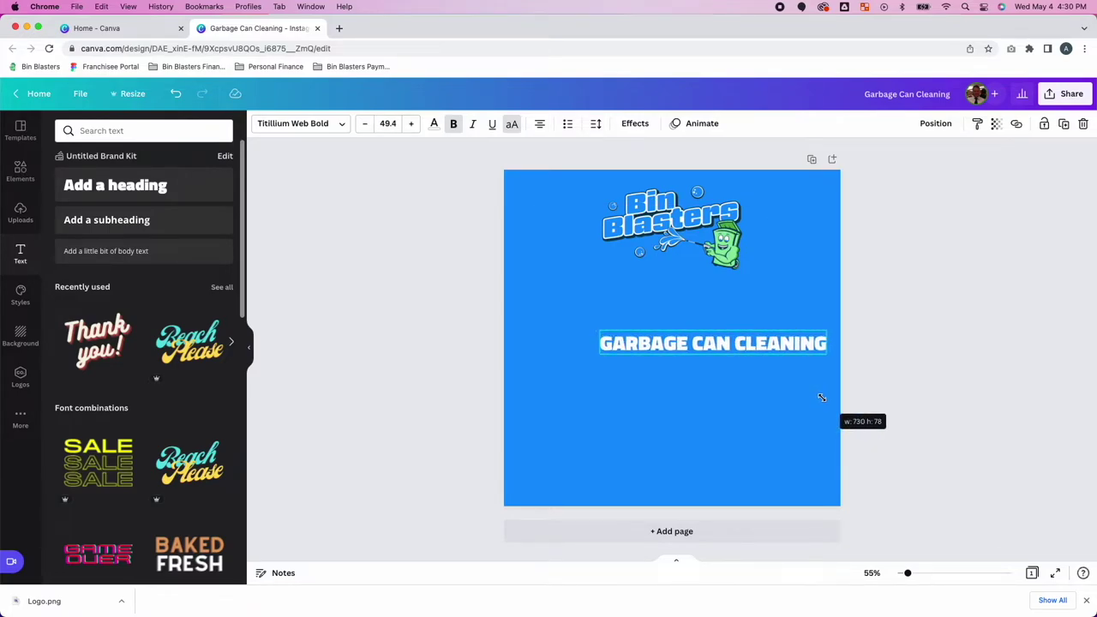
Enlarge the heading and break it into two lines: GARBAGE CAN / CLEANING
{"action": "left_click_drag", "start_coordinate": [745, 343], "coordinate": [824, 418]}
{"action": "left_click_drag", "start_coordinate": [599, 354], "coordinate": [514, 364]}
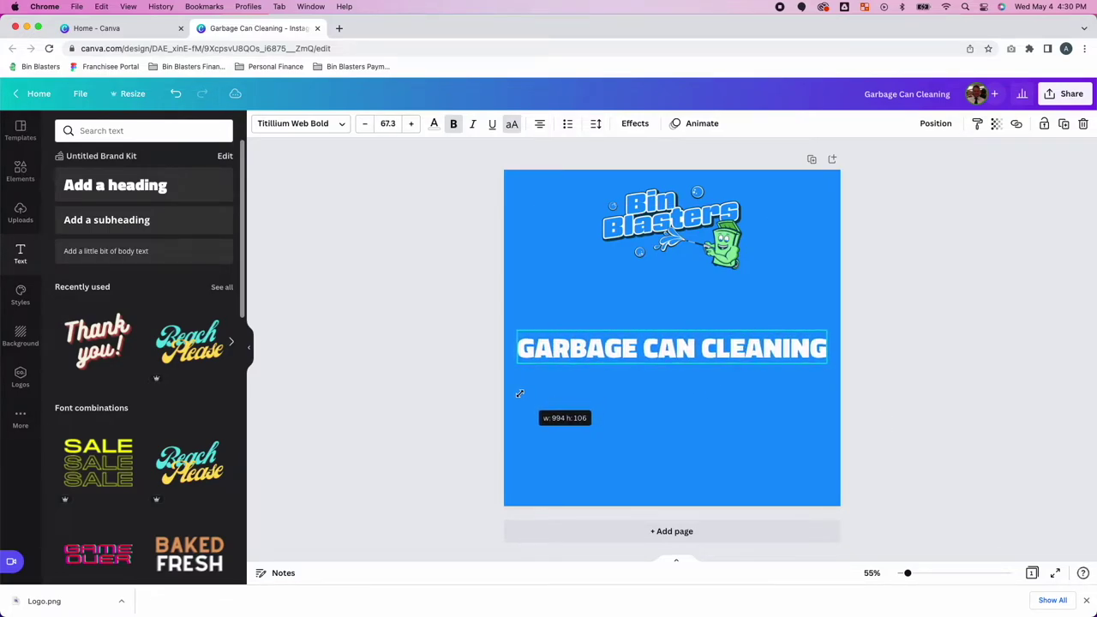
{"action": "key", "text": "Return"}
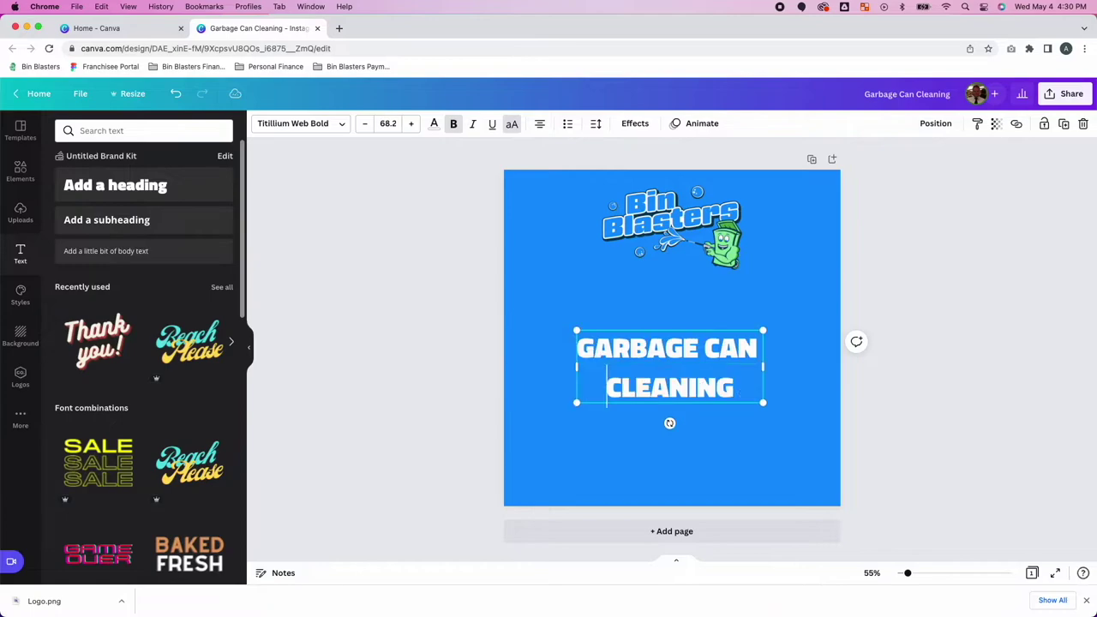
Move the two-line heading just below the logo and widen it to span the post
{"action": "left_click", "coordinate": [929, 427]}
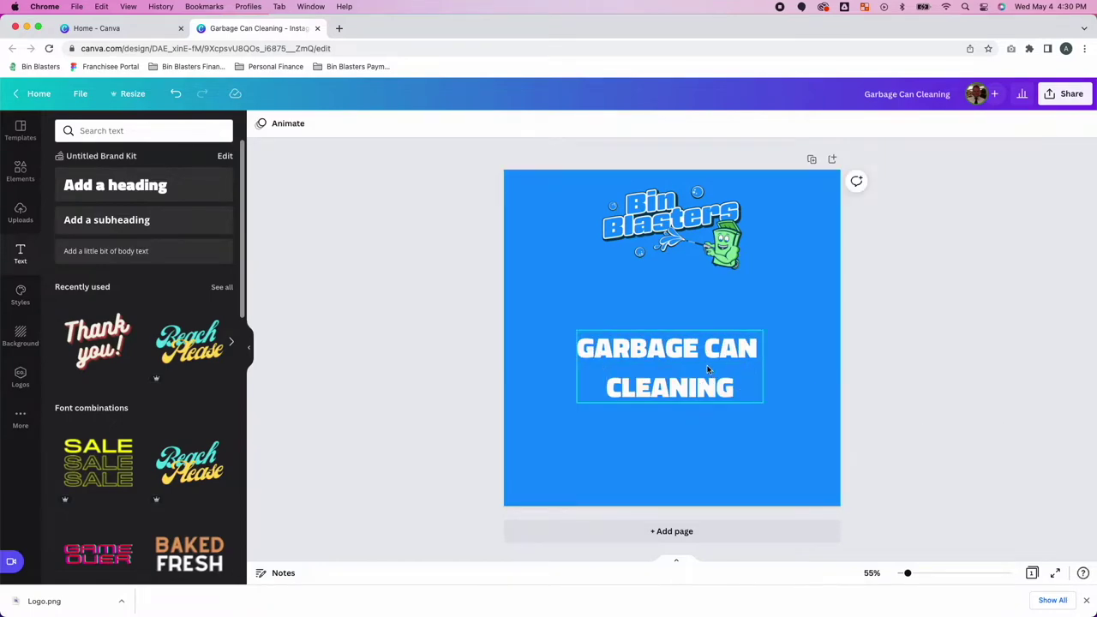
{"action": "left_click_drag", "start_coordinate": [701, 362], "coordinate": [704, 317]}
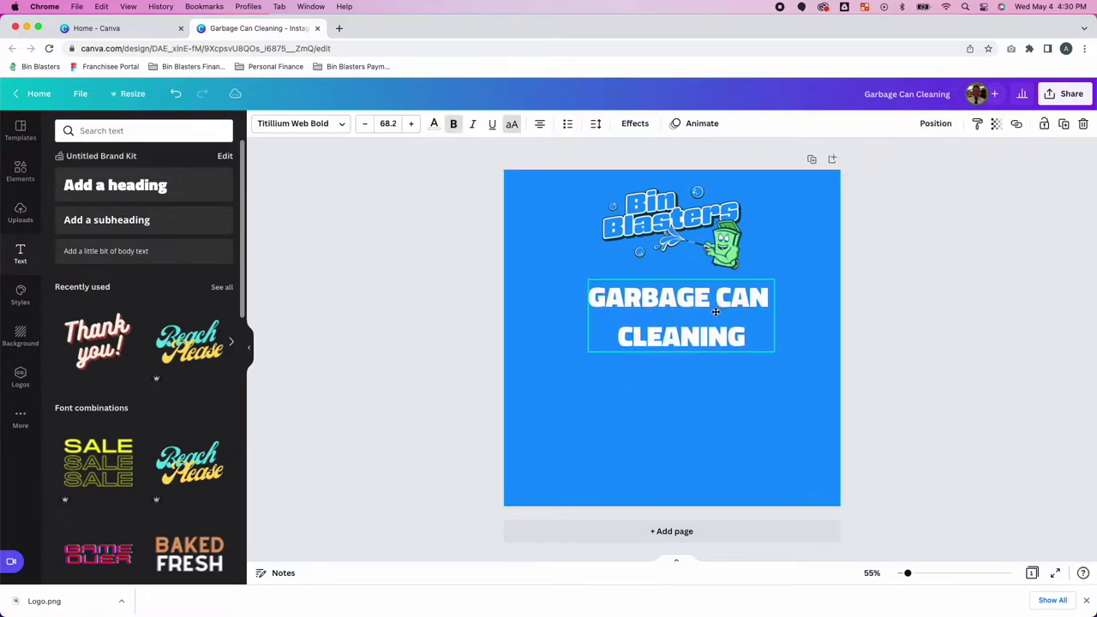
{"action": "left_click_drag", "start_coordinate": [704, 317], "coordinate": [706, 316]}
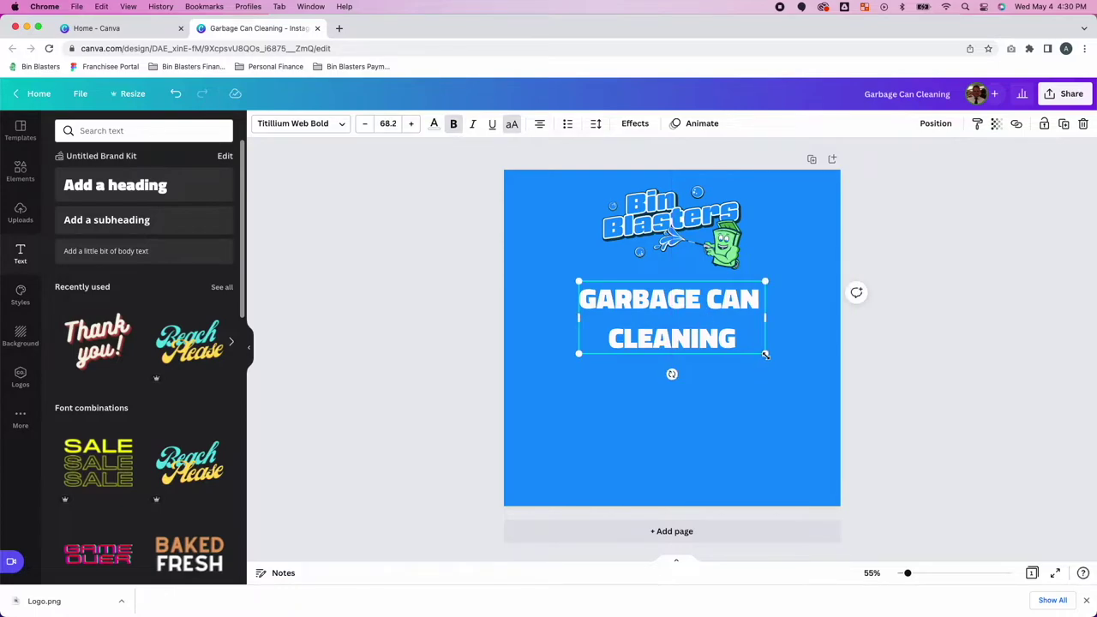
{"action": "left_click_drag", "start_coordinate": [765, 355], "coordinate": [828, 378]}
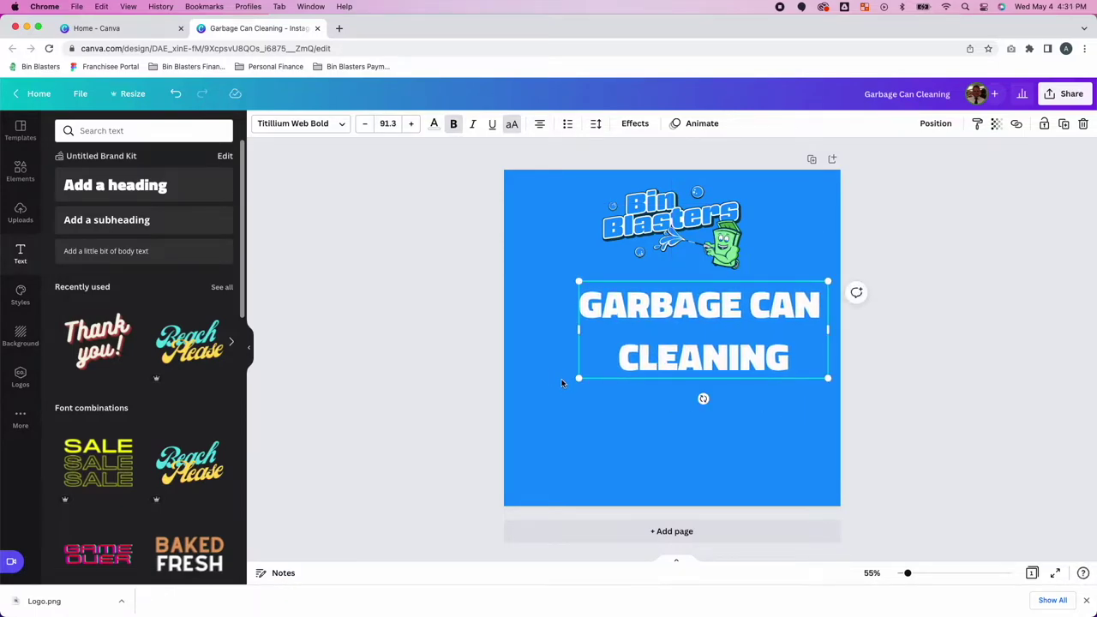
{"action": "left_click_drag", "start_coordinate": [579, 379], "coordinate": [518, 419]}
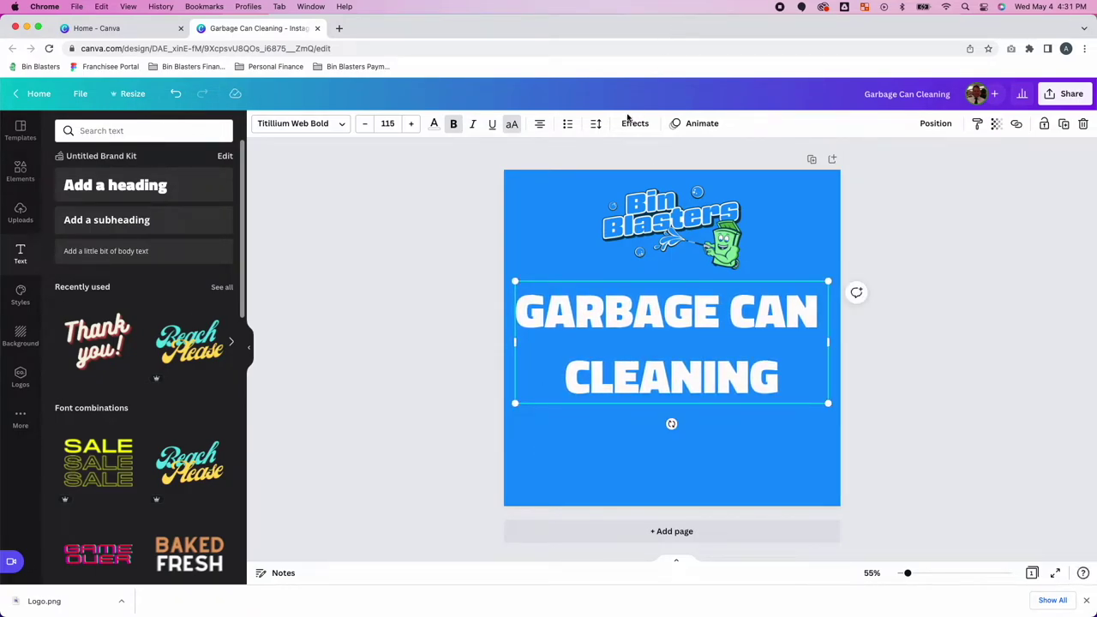
Tighten the heading's line spacing by entering a spacing value of .2
{"action": "left_click", "coordinate": [597, 124]}
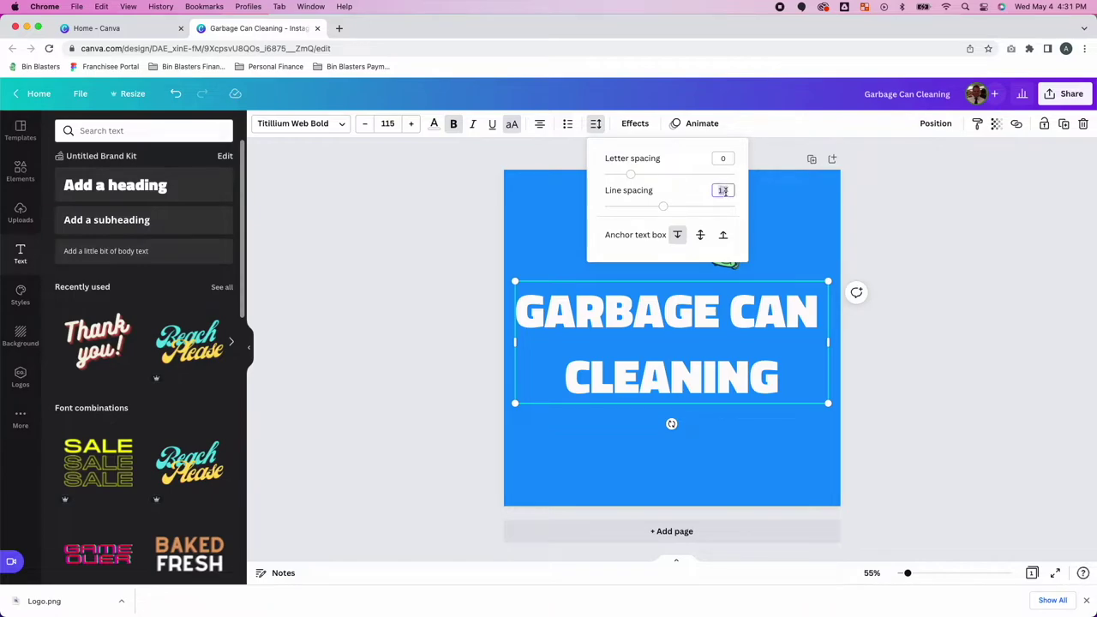
{"action": "type", "text": "1.2"}
{"action": "key", "text": "Return"}
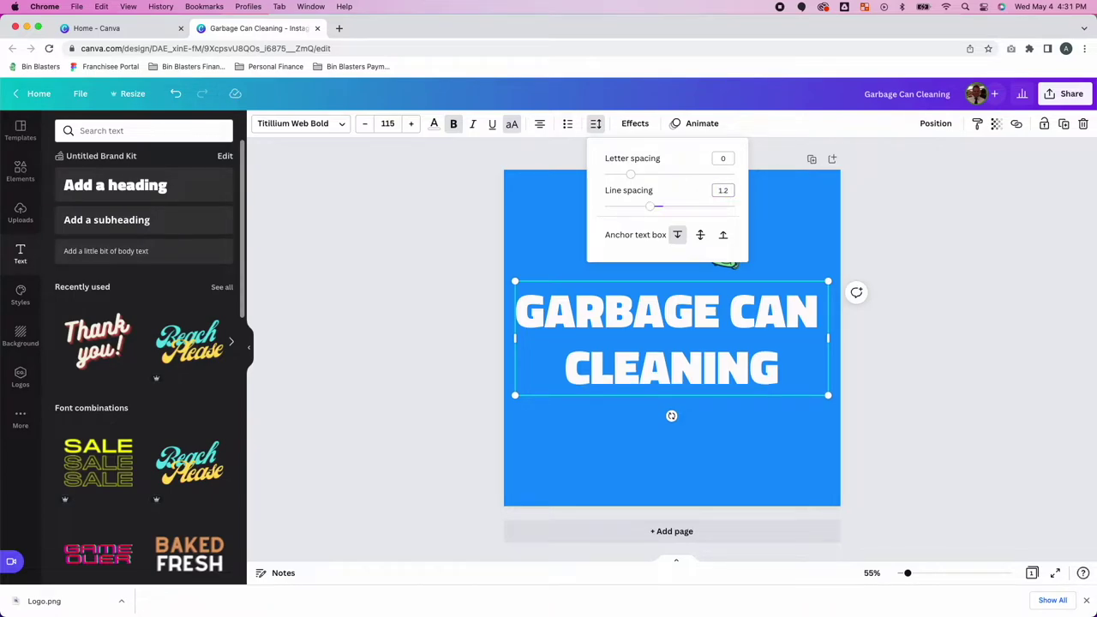
{"action": "key", "text": "Return"}
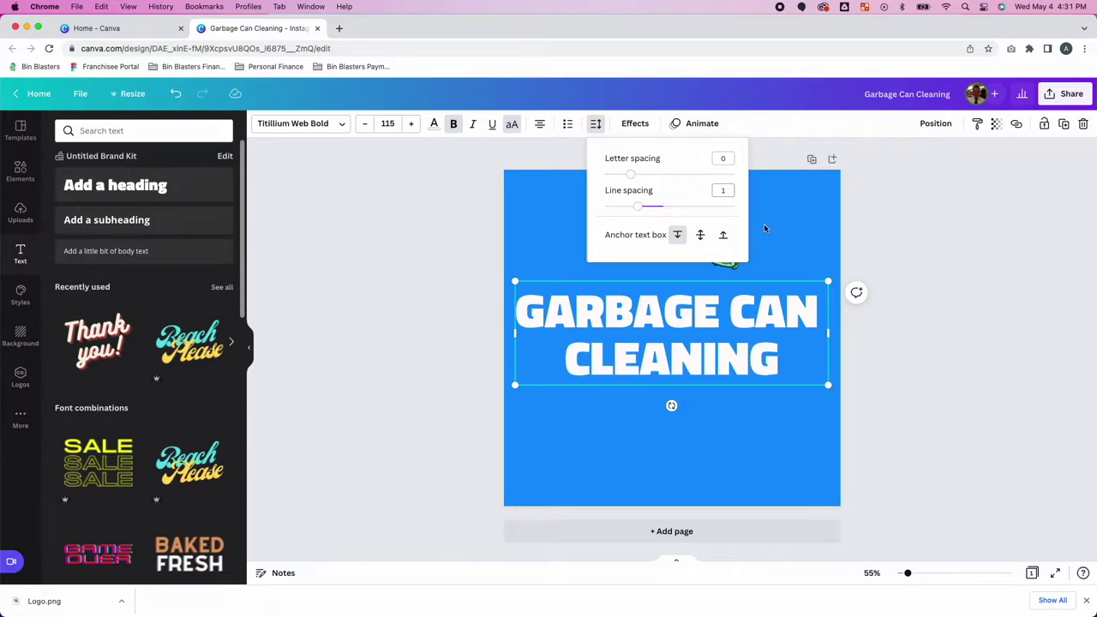
{"action": "left_click", "coordinate": [902, 342]}
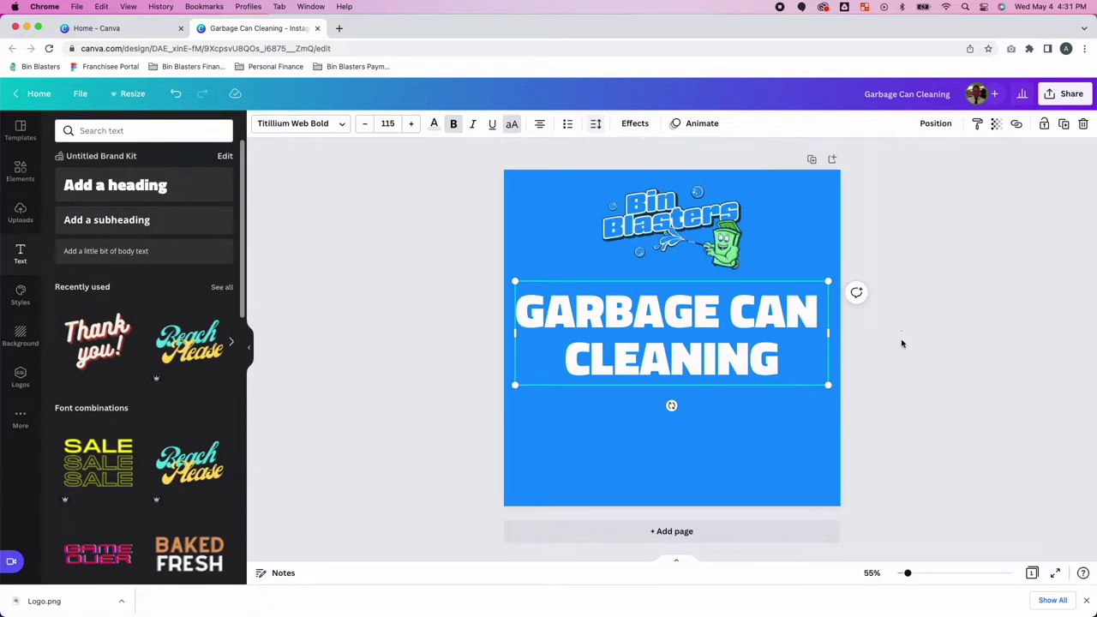
Apply the Lift shadow effect to the heading
{"action": "left_click", "coordinate": [634, 123]}
{"action": "left_click", "coordinate": [199, 201]}
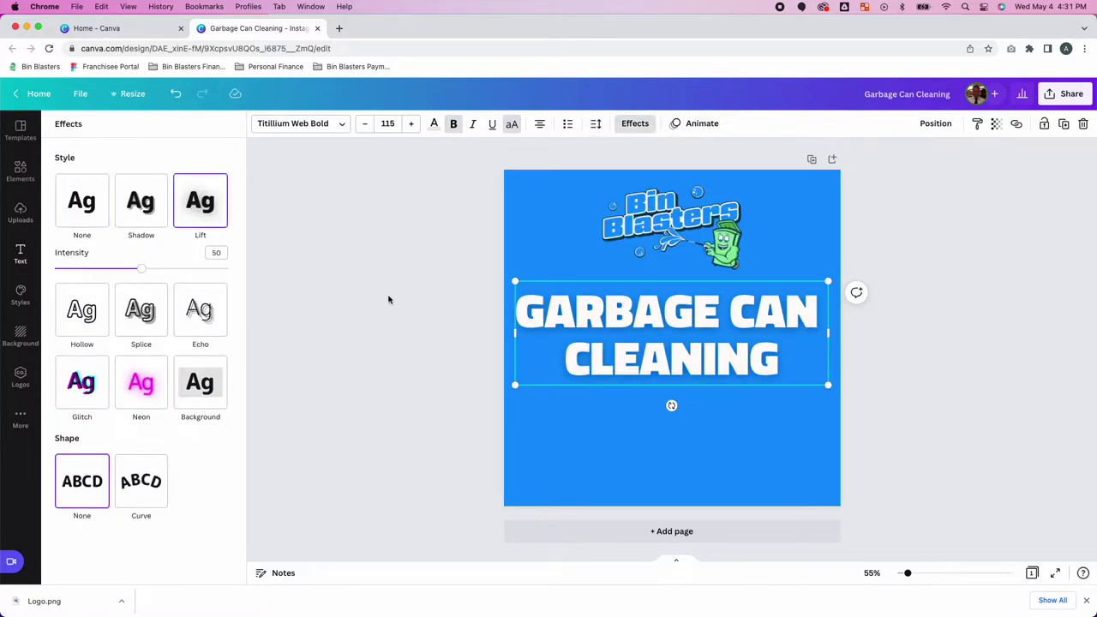
{"action": "key", "text": "Escape"}
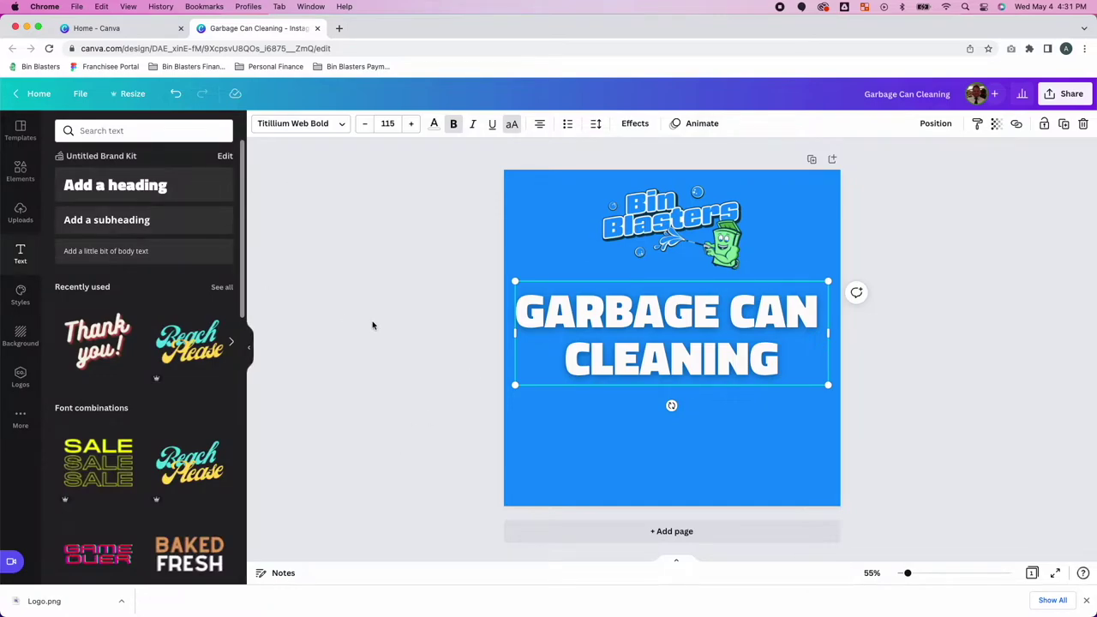
Add a 'Click Below To Get Booked!' subheading and raise its font size to 32
{"action": "left_click", "coordinate": [152, 231]}
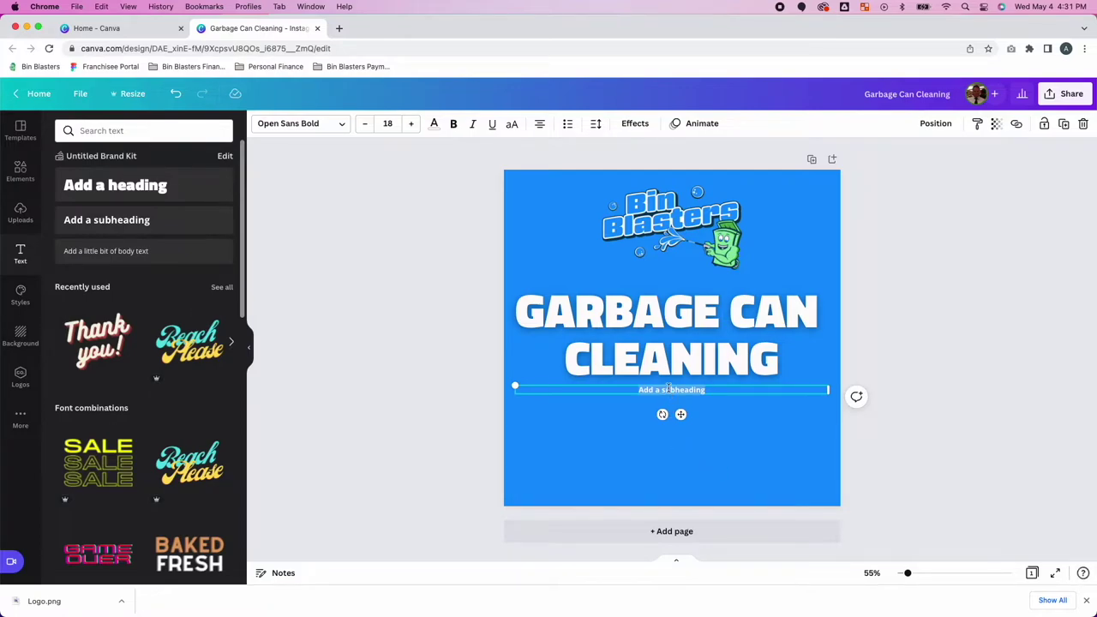
{"action": "type", "text": "Click Below To Get Booked!"}
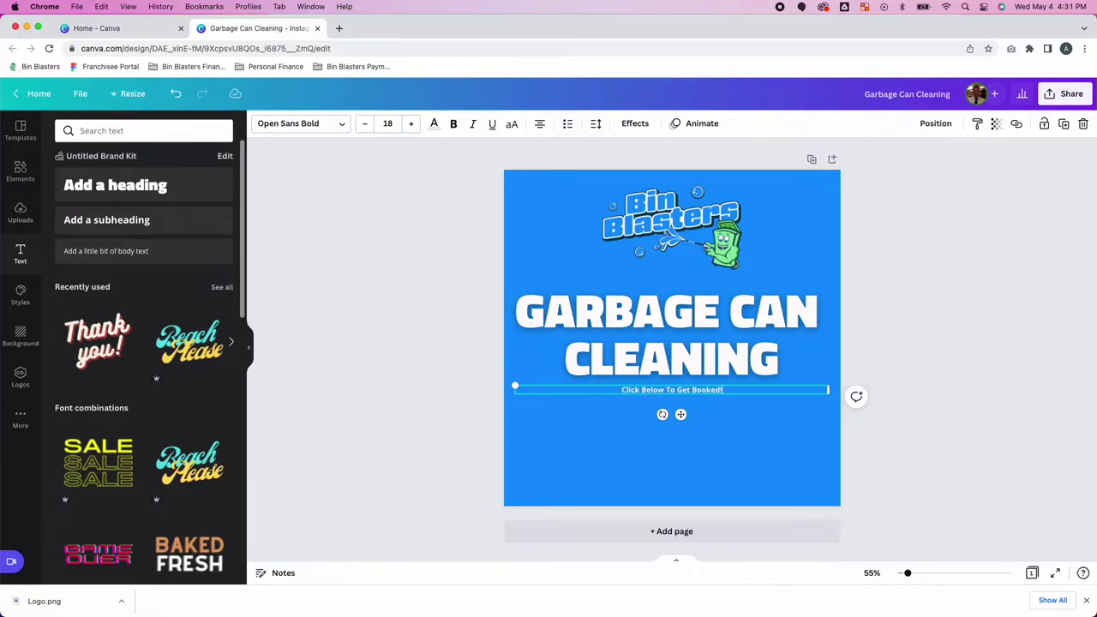
{"action": "left_click", "coordinate": [957, 429]}
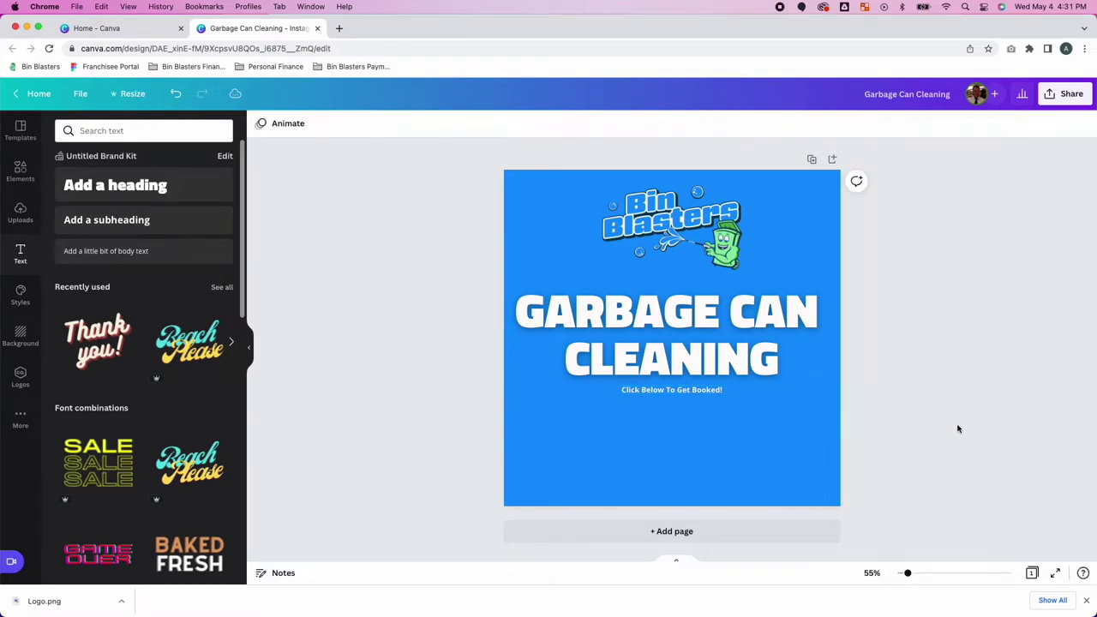
{"action": "left_click", "coordinate": [663, 393]}
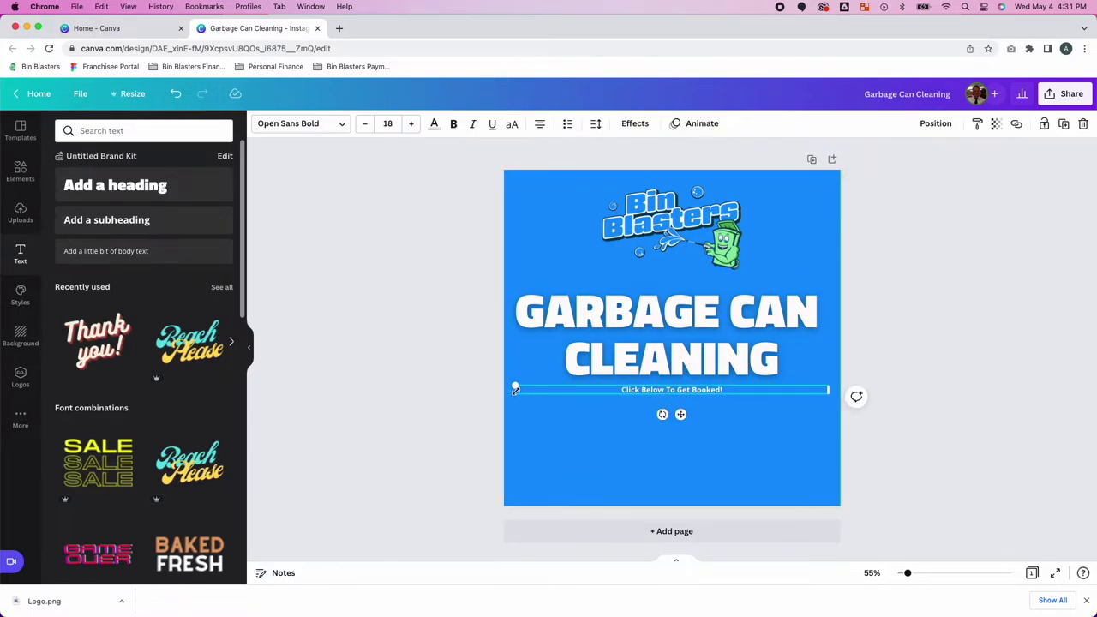
{"action": "mouse_move", "coordinate": [515, 390]}
{"action": "left_mouse_down"}
{"action": "mouse_move", "coordinate": [555, 387]}
{"action": "mouse_move", "coordinate": [509, 394]}
{"action": "left_mouse_up"}
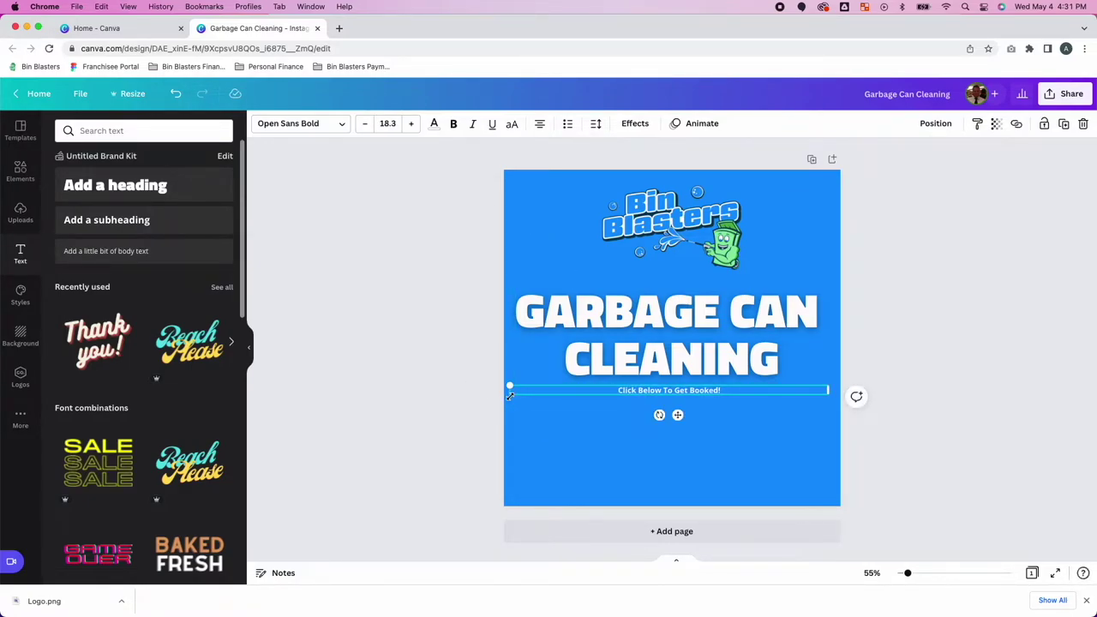
{"action": "left_click_drag", "start_coordinate": [510, 395], "coordinate": [516, 395]}
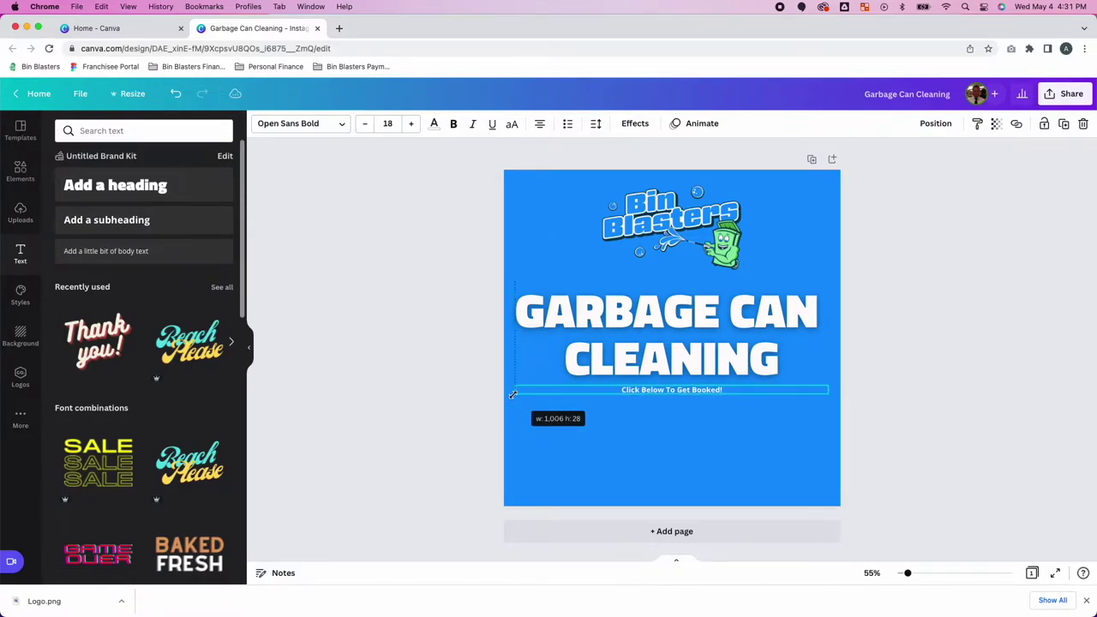
{"action": "left_click", "coordinate": [411, 125]}
{"action": "left_click", "coordinate": [411, 125]}
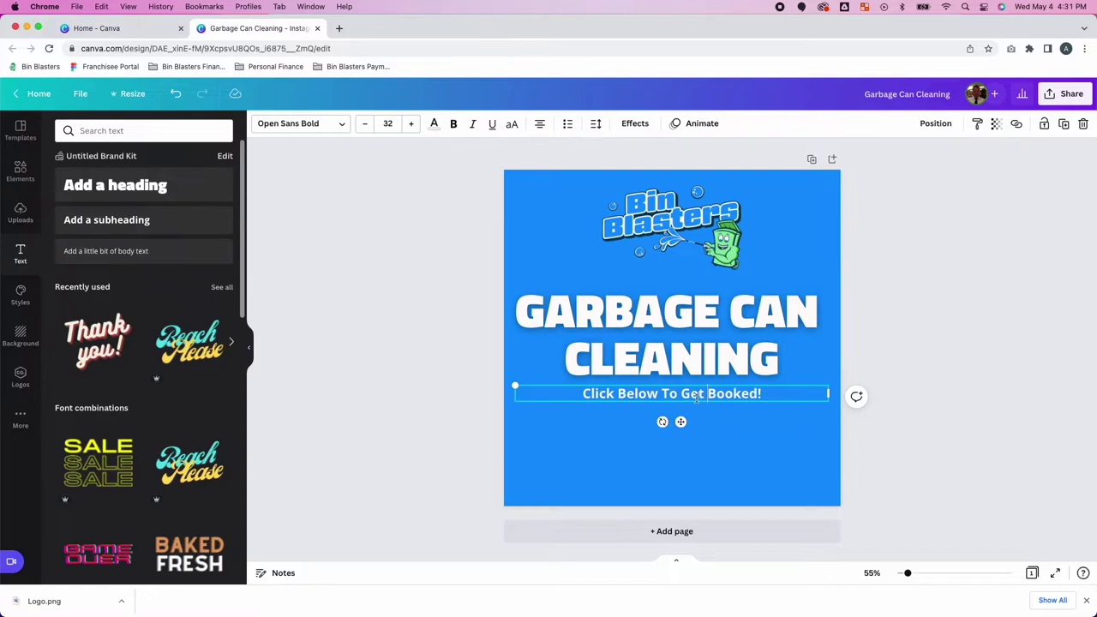
Split the call-to-action into 'Click Below / To Get Booked!' and move it to the lower right
{"action": "left_click", "coordinate": [662, 395]}
{"action": "key", "text": "Return"}
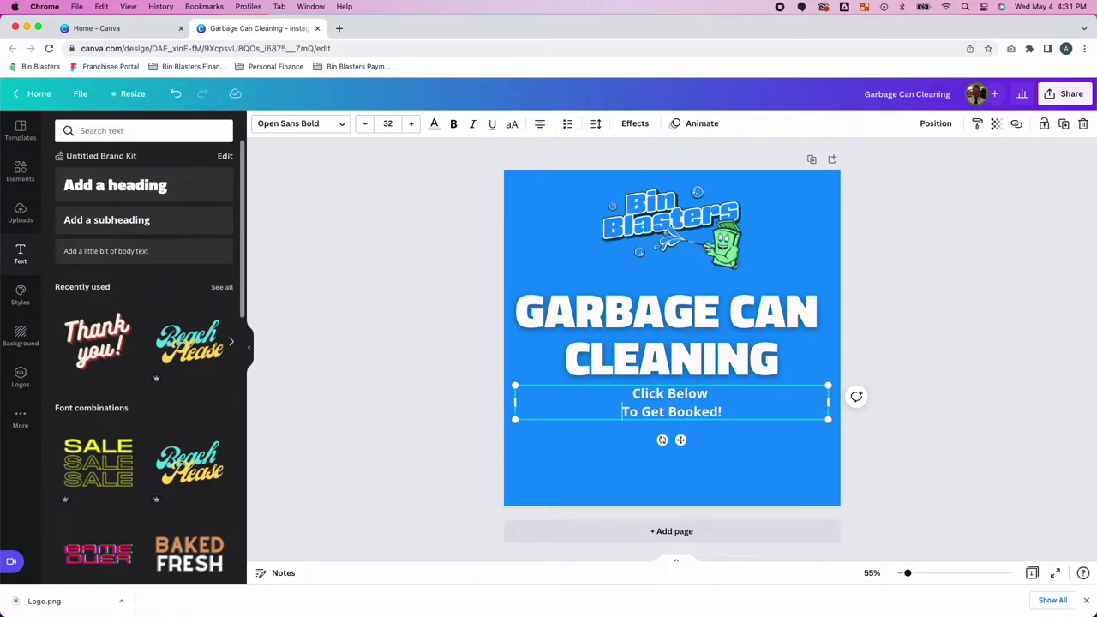
{"action": "left_click", "coordinate": [887, 476]}
{"action": "left_click", "coordinate": [820, 406]}
{"action": "mouse_move", "coordinate": [830, 405]}
{"action": "left_mouse_down"}
{"action": "mouse_move", "coordinate": [639, 403]}
{"action": "mouse_move", "coordinate": [723, 452]}
{"action": "mouse_move", "coordinate": [774, 430]}
{"action": "left_mouse_up"}
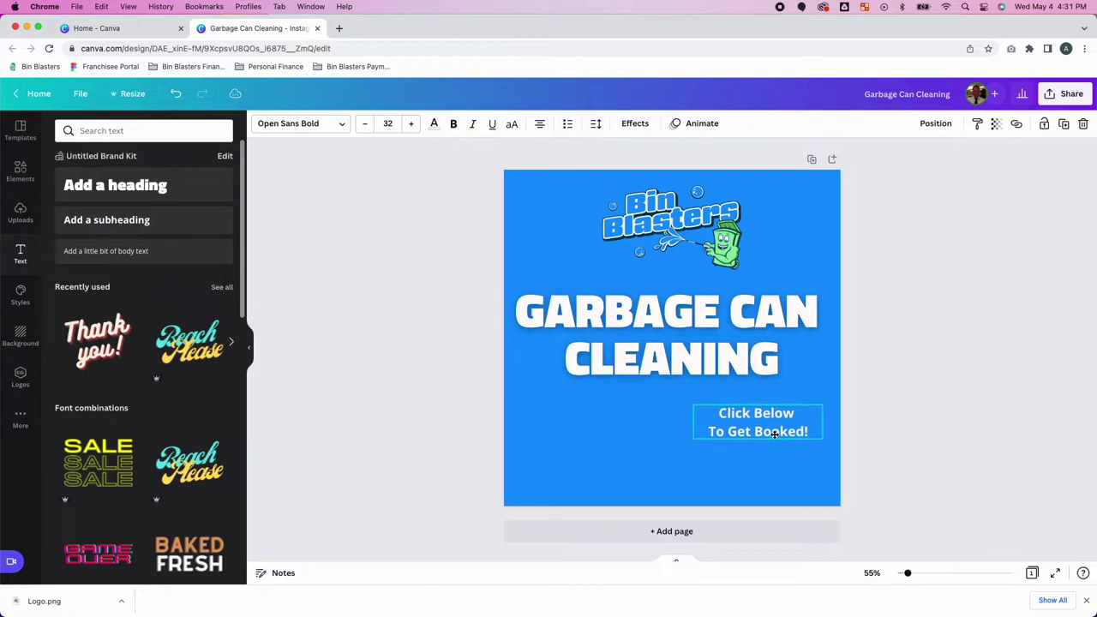
{"action": "left_click_drag", "start_coordinate": [775, 431], "coordinate": [774, 434]}
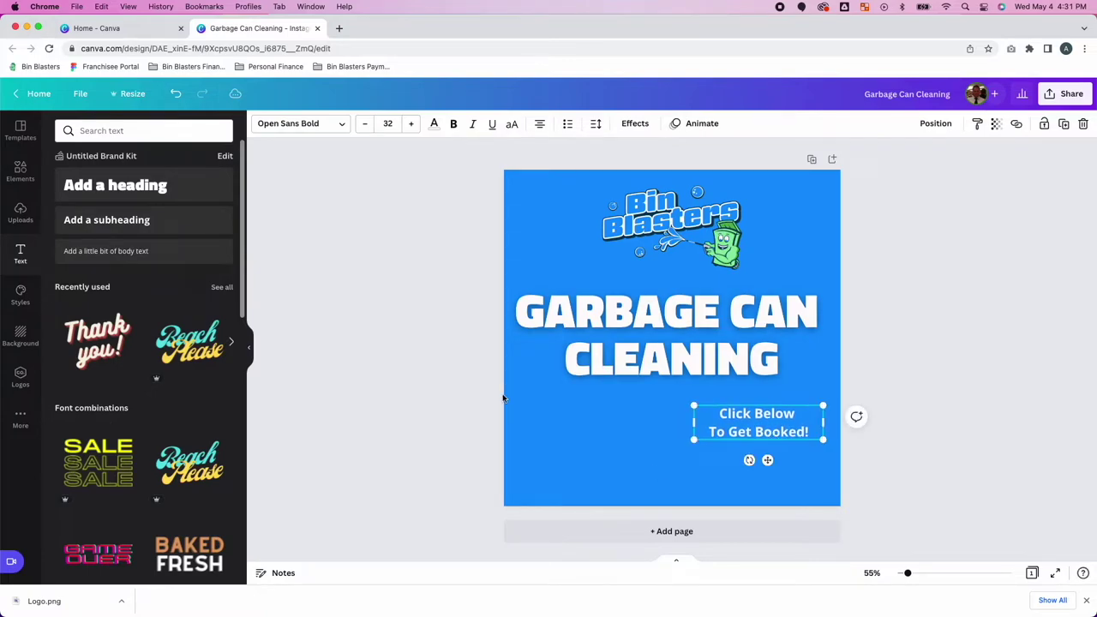
{"action": "left_click", "coordinate": [433, 401]}
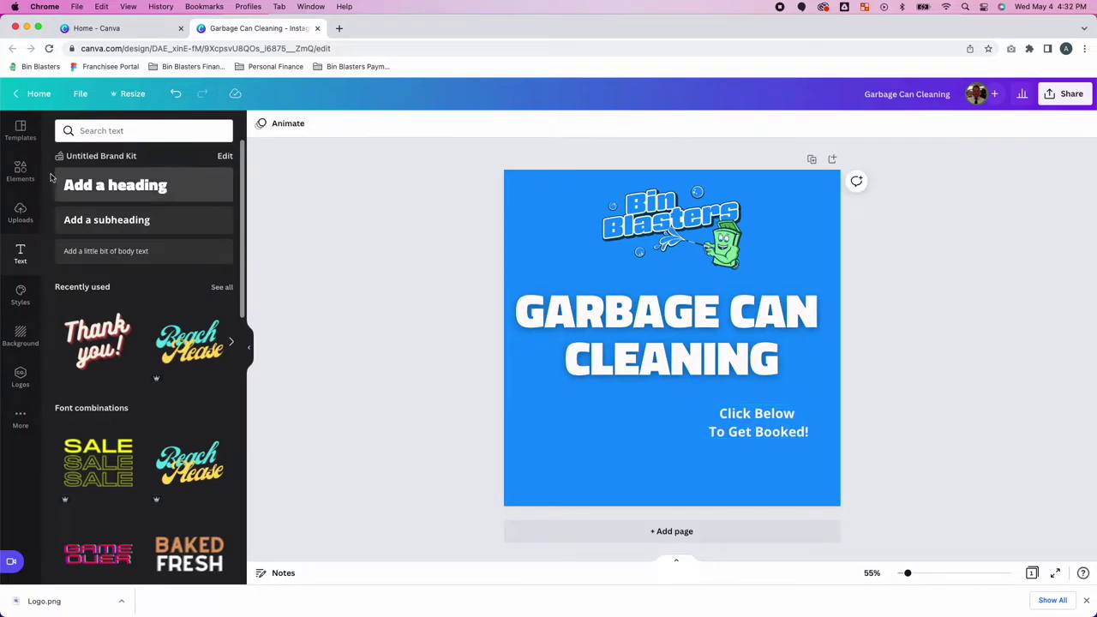
{"action": "left_click", "coordinate": [21, 212]}
Add the blue garbage can photo from Uploads and start the BG Remover on it
{"action": "scroll", "coordinate": [218, 355], "scroll_direction": "down", "scroll_amount": 2}
{"action": "scroll", "coordinate": [218, 356], "scroll_direction": "down", "scroll_amount": 3}
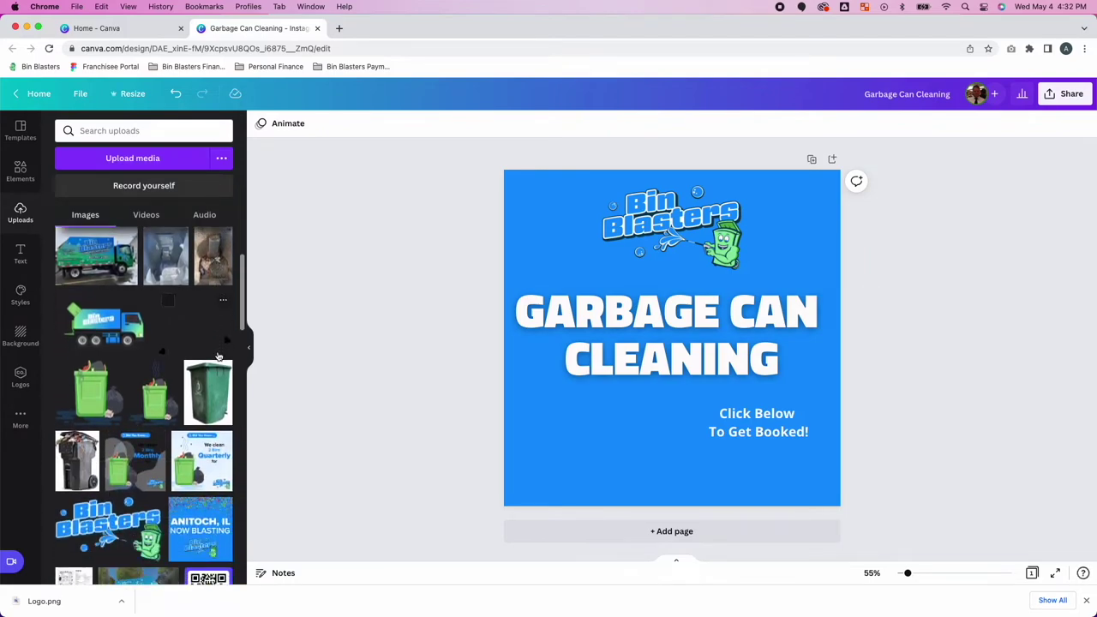
{"action": "scroll", "coordinate": [217, 356], "scroll_direction": "down", "scroll_amount": 2}
{"action": "scroll", "coordinate": [218, 356], "scroll_direction": "down", "scroll_amount": 2}
{"action": "scroll", "coordinate": [217, 356], "scroll_direction": "down", "scroll_amount": 2}
{"action": "scroll", "coordinate": [217, 356], "scroll_direction": "down", "scroll_amount": 2}
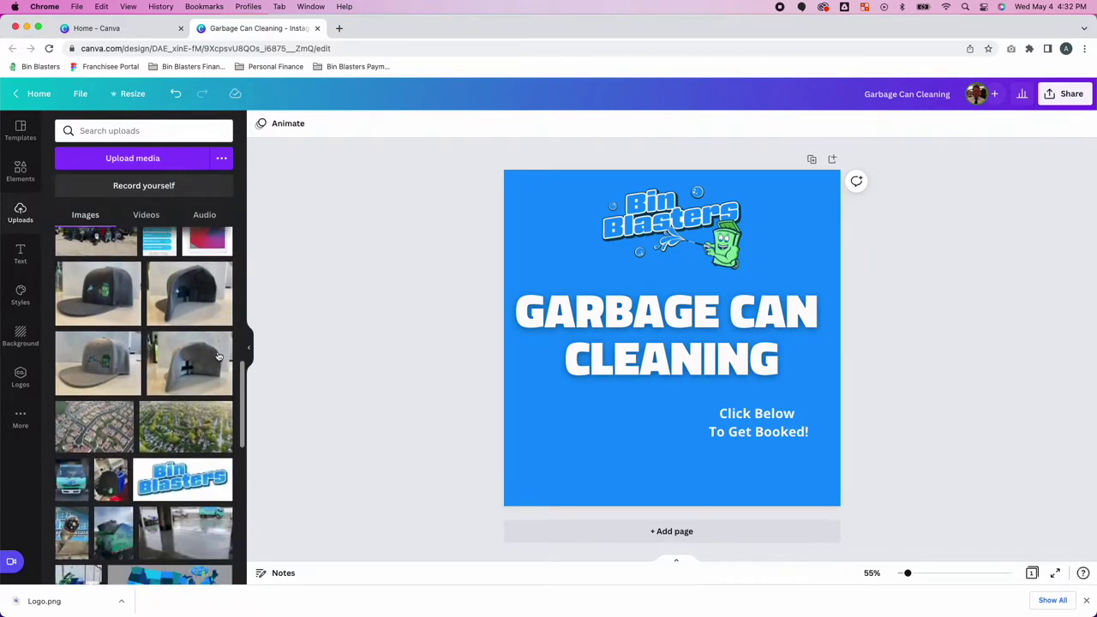
{"action": "scroll", "coordinate": [218, 356], "scroll_direction": "down", "scroll_amount": 2}
{"action": "scroll", "coordinate": [218, 356], "scroll_direction": "down", "scroll_amount": 2}
{"action": "scroll", "coordinate": [217, 356], "scroll_direction": "down", "scroll_amount": 2}
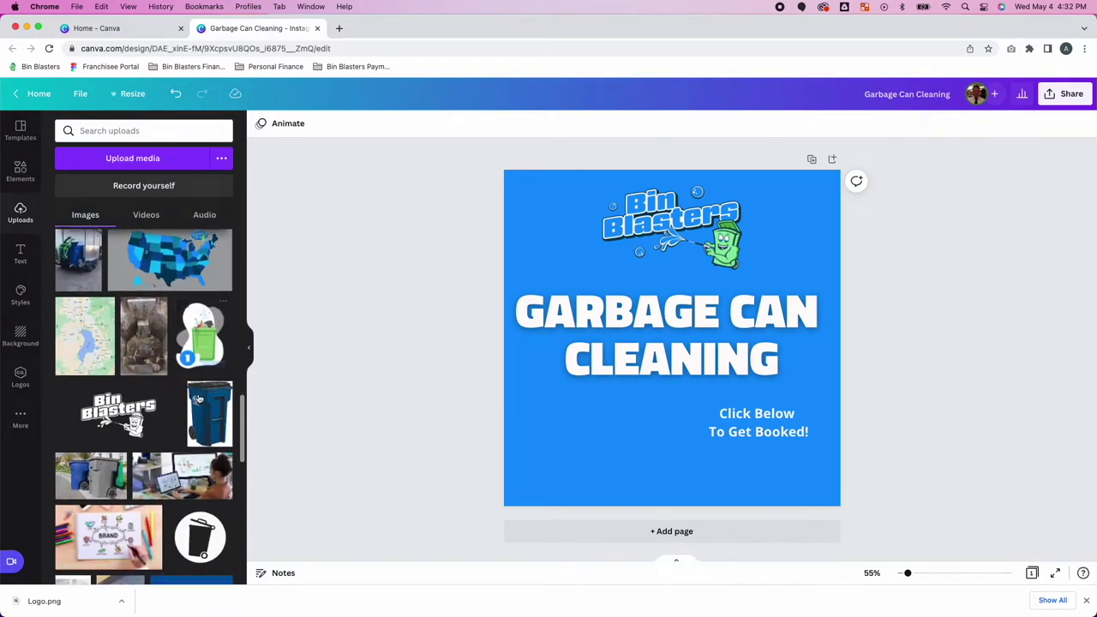
{"action": "left_click", "coordinate": [209, 419]}
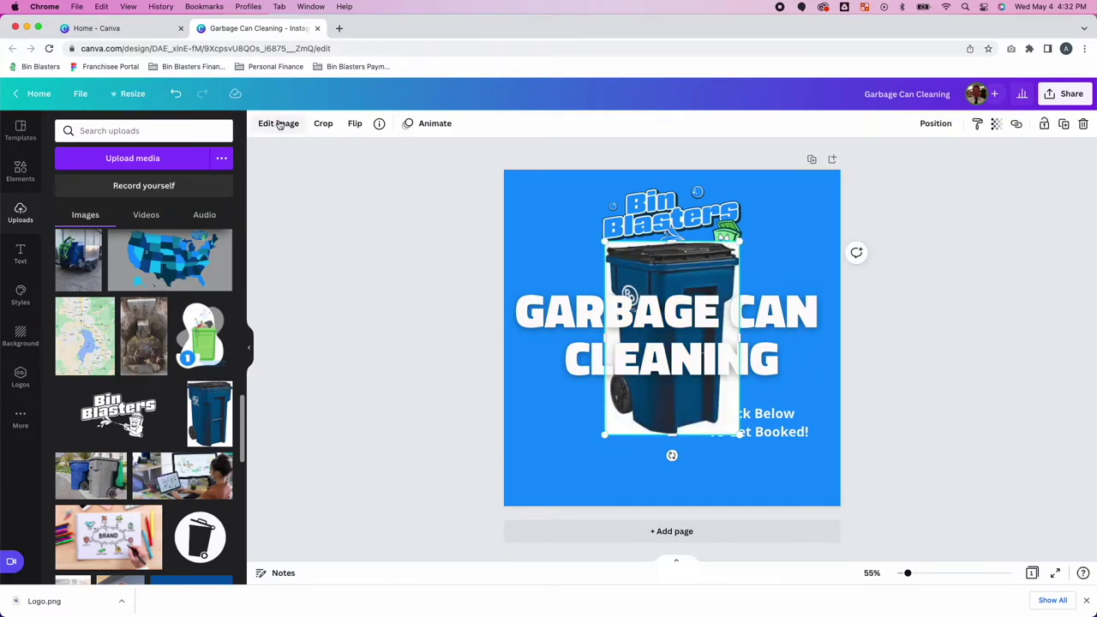
{"action": "left_click", "coordinate": [278, 125]}
{"action": "left_click", "coordinate": [82, 228]}
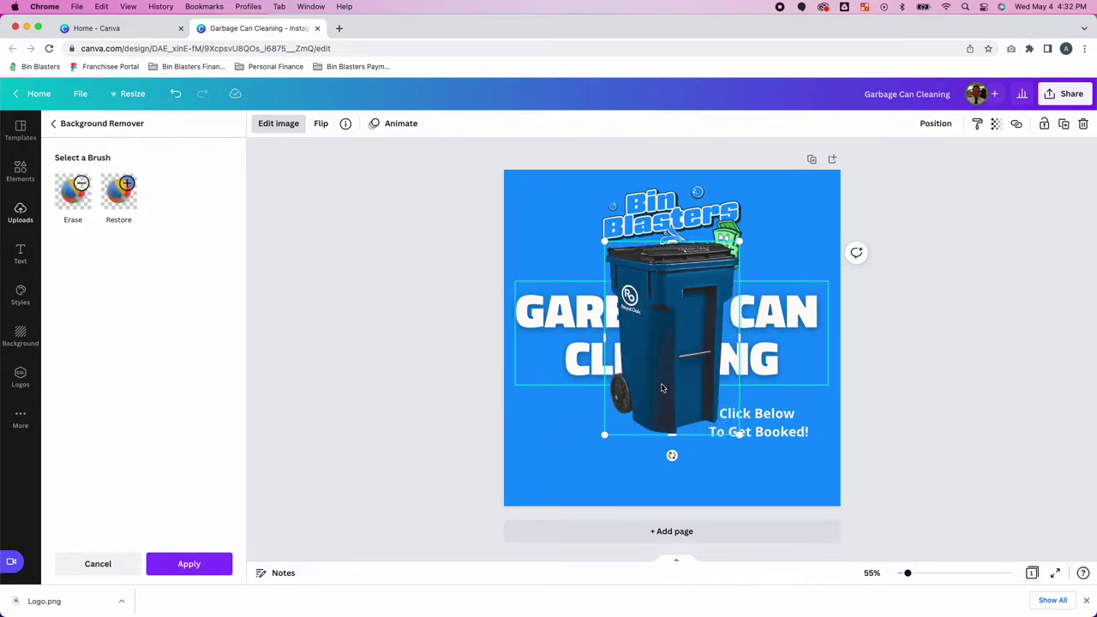
Undo an accidental heading move, then move the garbage can lower left and remove its background
{"action": "left_click_drag", "start_coordinate": [661, 389], "coordinate": [576, 456]}
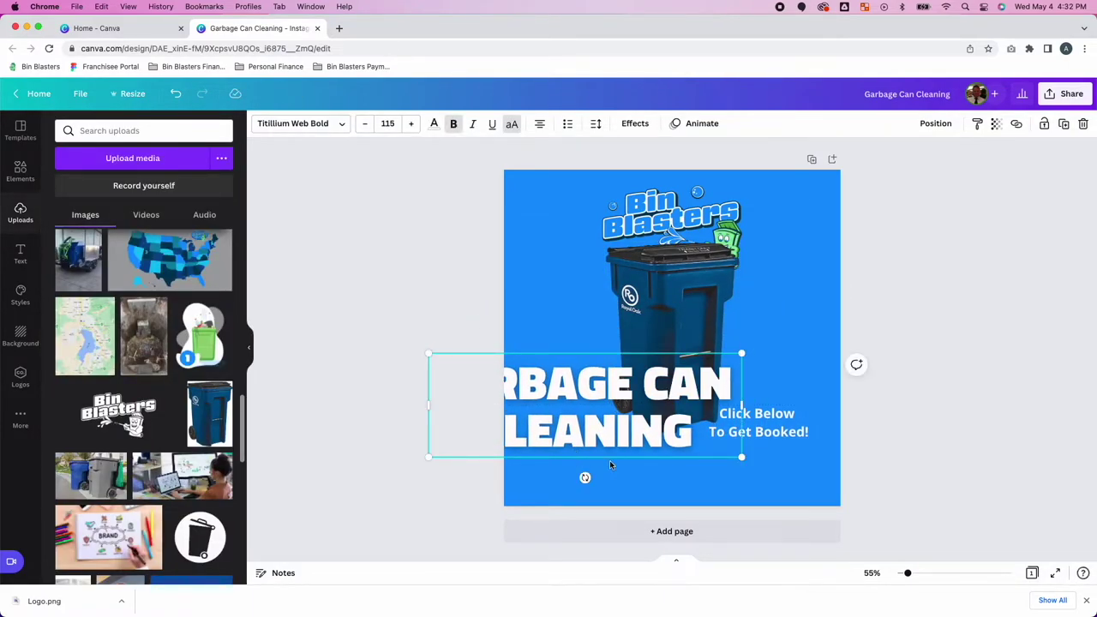
{"action": "key", "text": "ctrl+z"}
{"action": "left_click", "coordinate": [646, 423]}
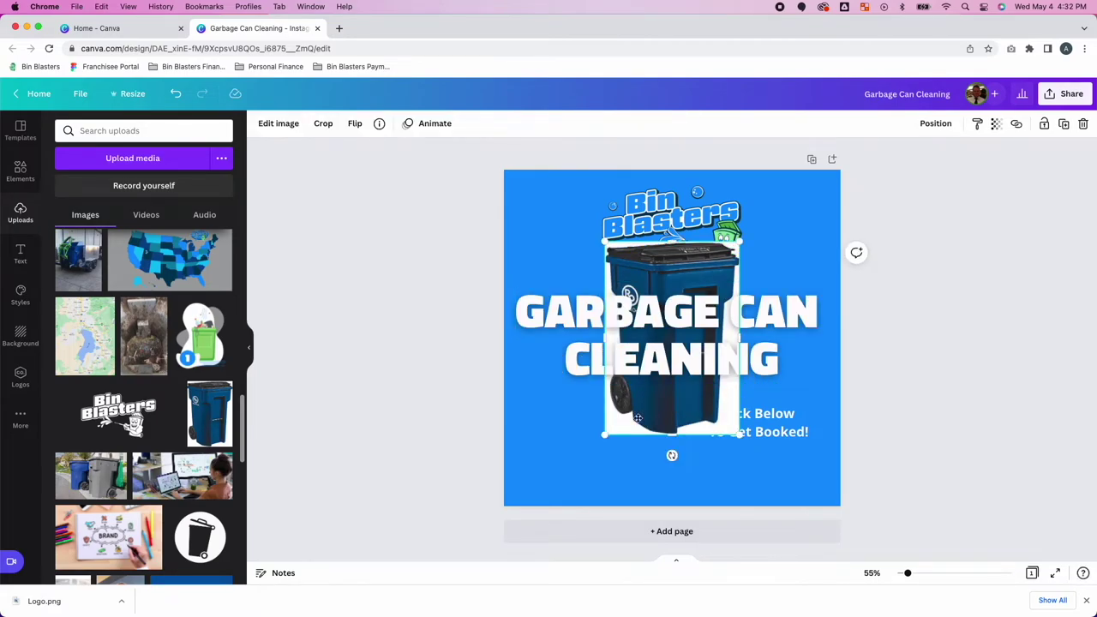
{"action": "left_click_drag", "start_coordinate": [637, 417], "coordinate": [557, 502]}
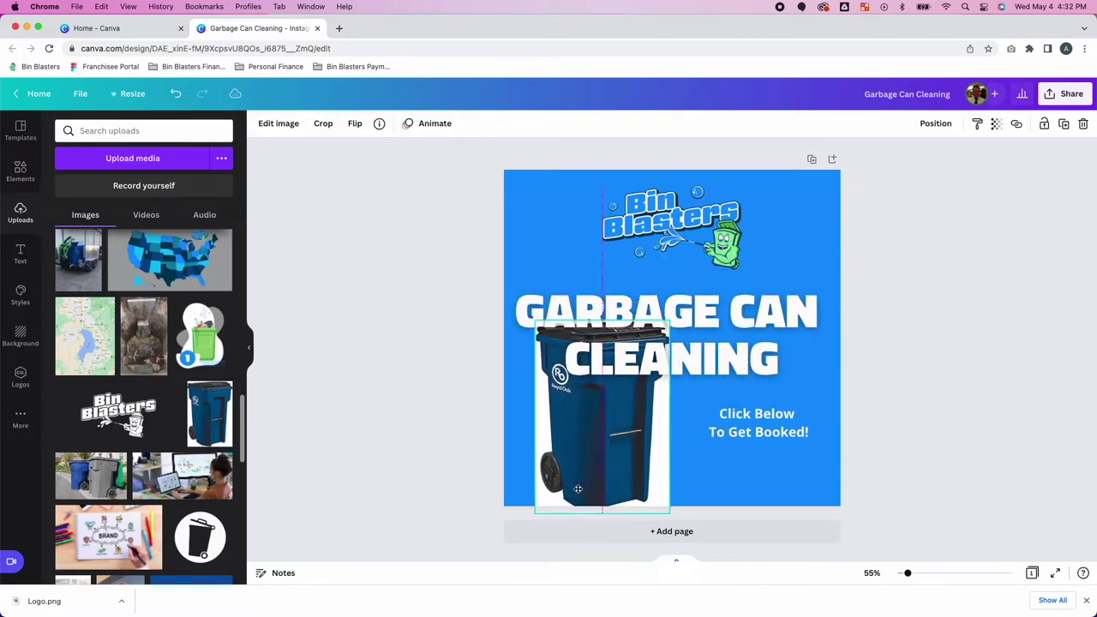
{"action": "left_click", "coordinate": [287, 127]}
{"action": "left_click", "coordinate": [83, 220]}
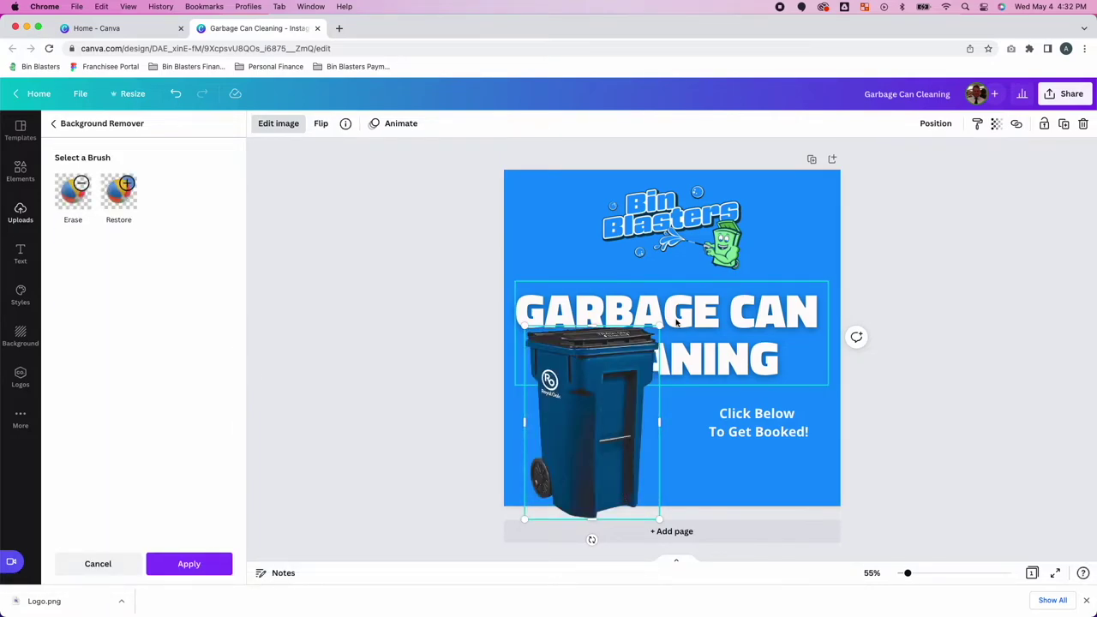
Enlarge the garbage can behind the heading and re-centre the heading above it
{"action": "left_click_drag", "start_coordinate": [659, 327], "coordinate": [689, 283]}
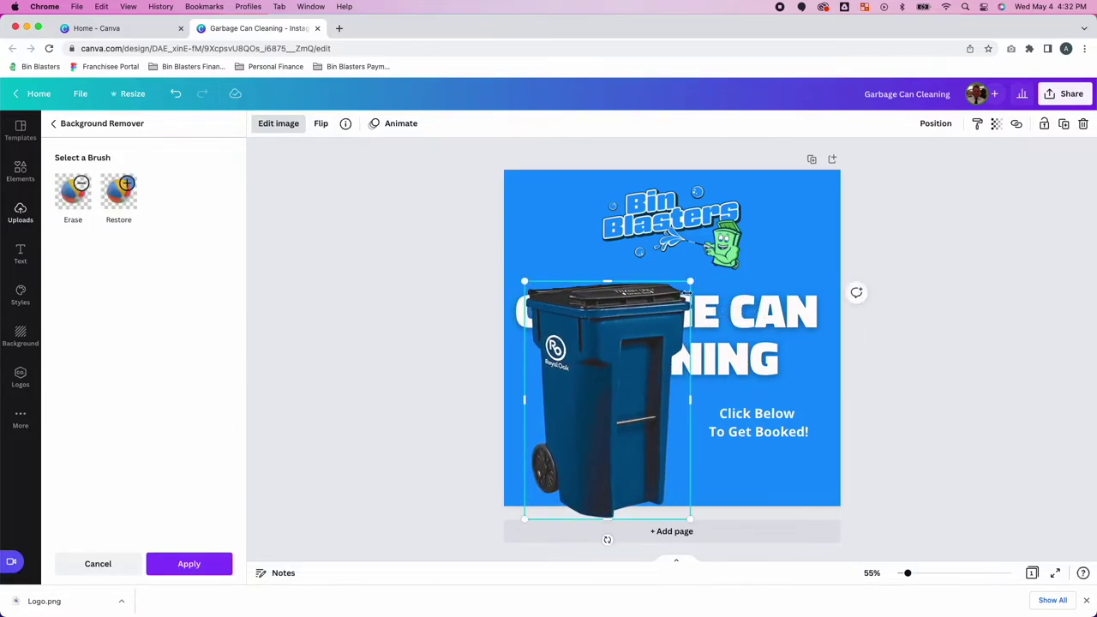
{"action": "left_click_drag", "start_coordinate": [605, 377], "coordinate": [604, 413]}
{"action": "mouse_move", "coordinate": [697, 364]}
{"action": "left_mouse_down"}
{"action": "mouse_move", "coordinate": [697, 329]}
{"action": "mouse_move", "coordinate": [670, 385]}
{"action": "mouse_move", "coordinate": [749, 329]}
{"action": "left_mouse_up"}
{"action": "left_click", "coordinate": [595, 446]}
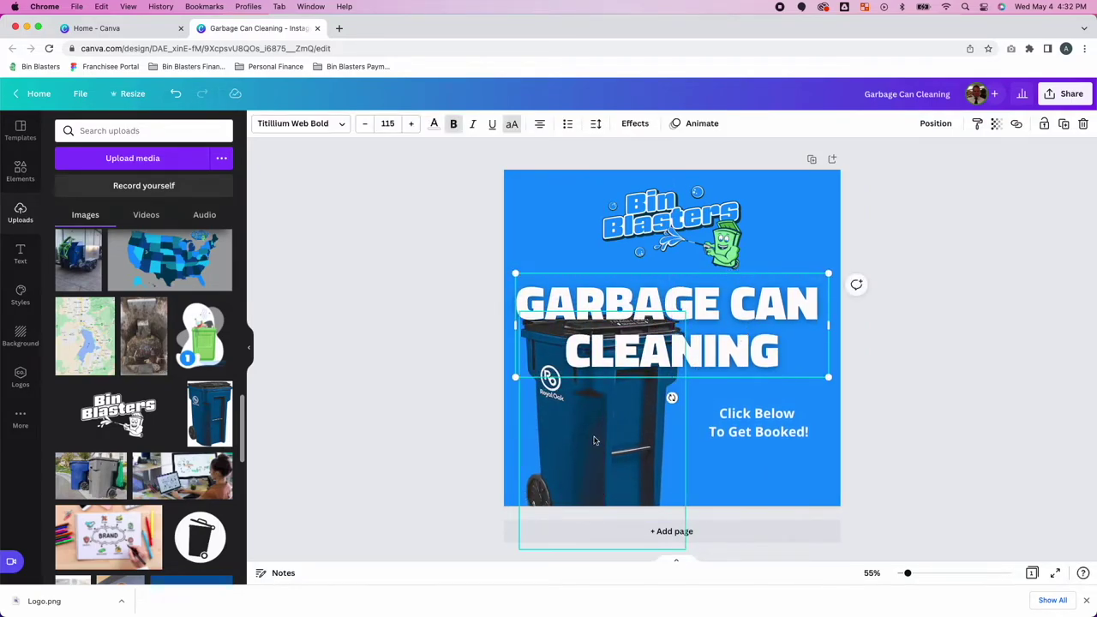
{"action": "left_click_drag", "start_coordinate": [688, 315], "coordinate": [694, 310]}
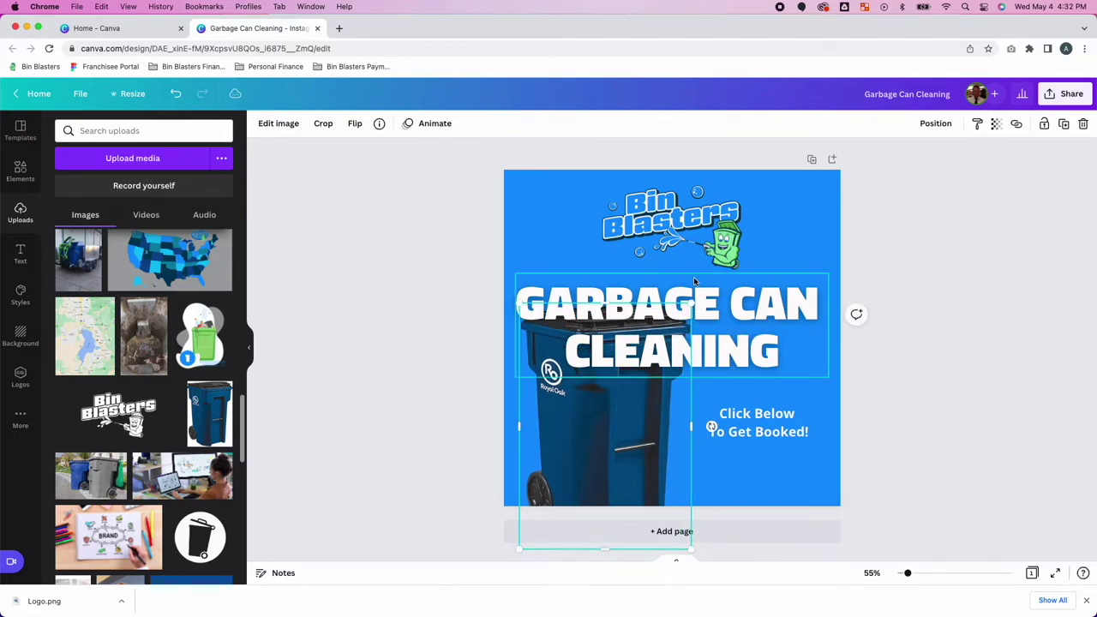
{"action": "left_click_drag", "start_coordinate": [604, 400], "coordinate": [604, 405]}
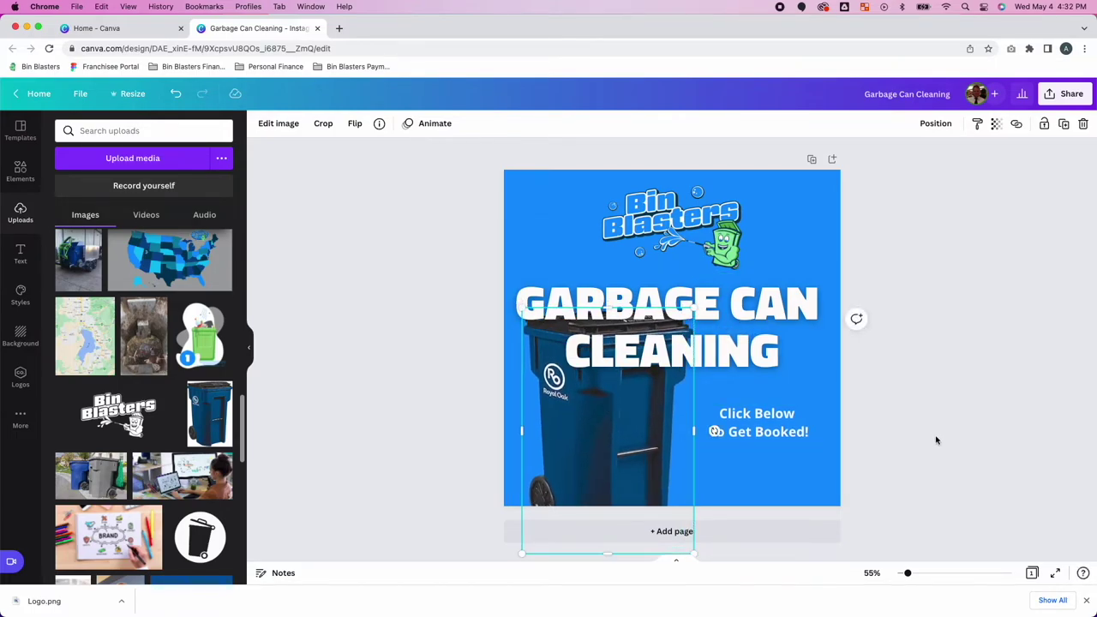
{"action": "left_click", "coordinate": [439, 353]}
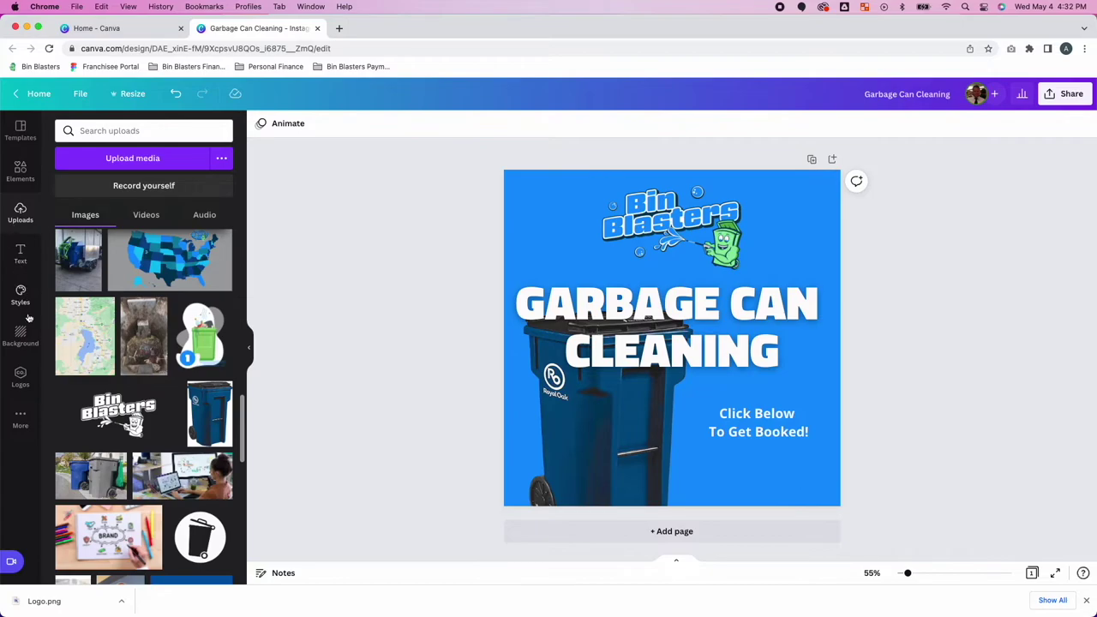
Search elements for 'arrow', filter to downward arrows, and add the white double-chevron arrow
{"action": "left_click", "coordinate": [19, 171]}
{"action": "left_click", "coordinate": [150, 130]}
{"action": "type", "text": "arr"}
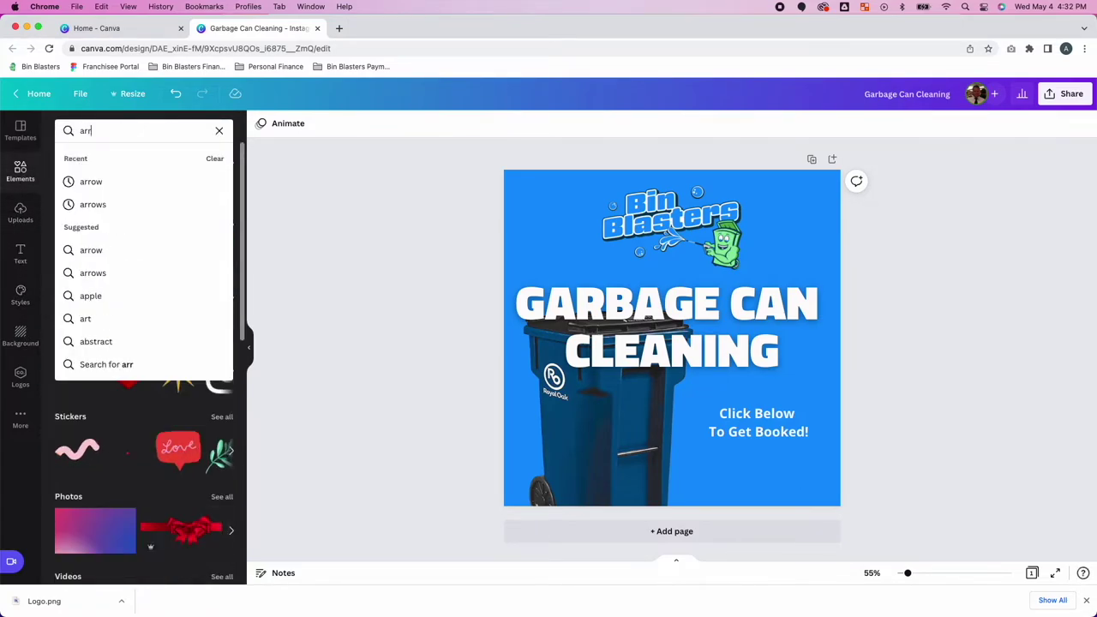
{"action": "type", "text": "ow"}
{"action": "key", "text": "Return"}
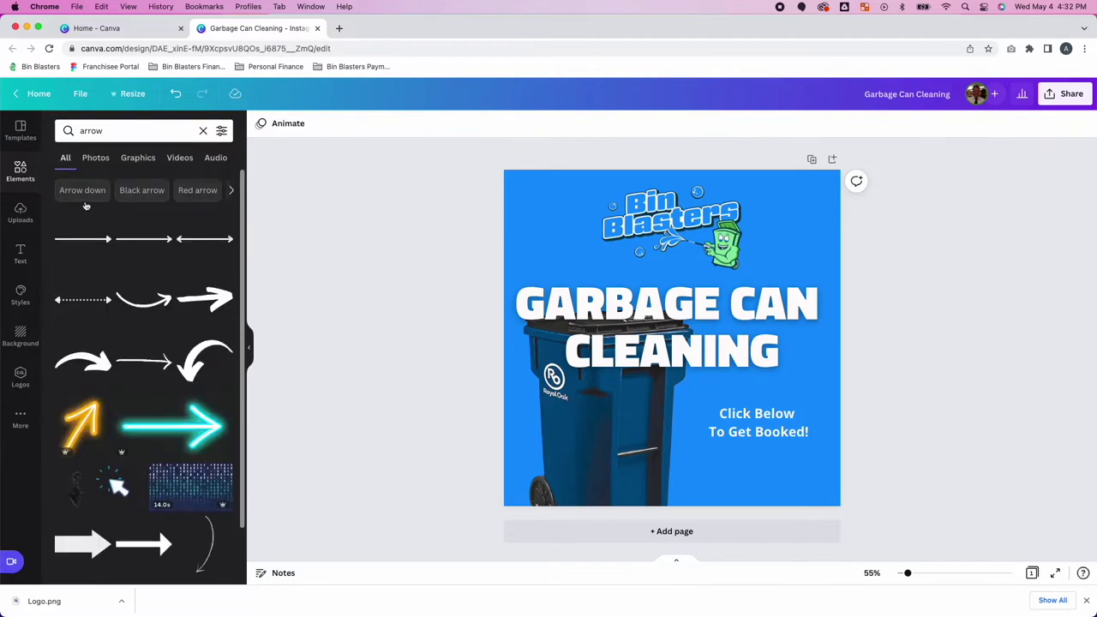
{"action": "left_click", "coordinate": [83, 192]}
{"action": "scroll", "coordinate": [154, 366], "scroll_direction": "down", "scroll_amount": 1}
{"action": "scroll", "coordinate": [154, 366], "scroll_direction": "down", "scroll_amount": 3}
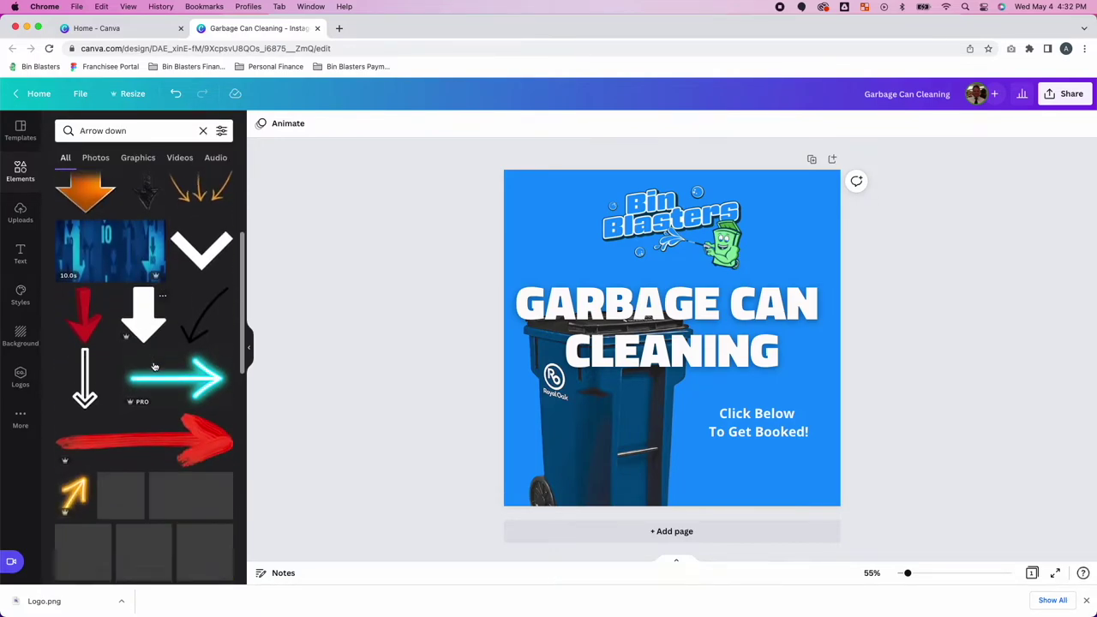
{"action": "scroll", "coordinate": [154, 367], "scroll_direction": "down", "scroll_amount": 3}
{"action": "scroll", "coordinate": [154, 367], "scroll_direction": "down", "scroll_amount": 2}
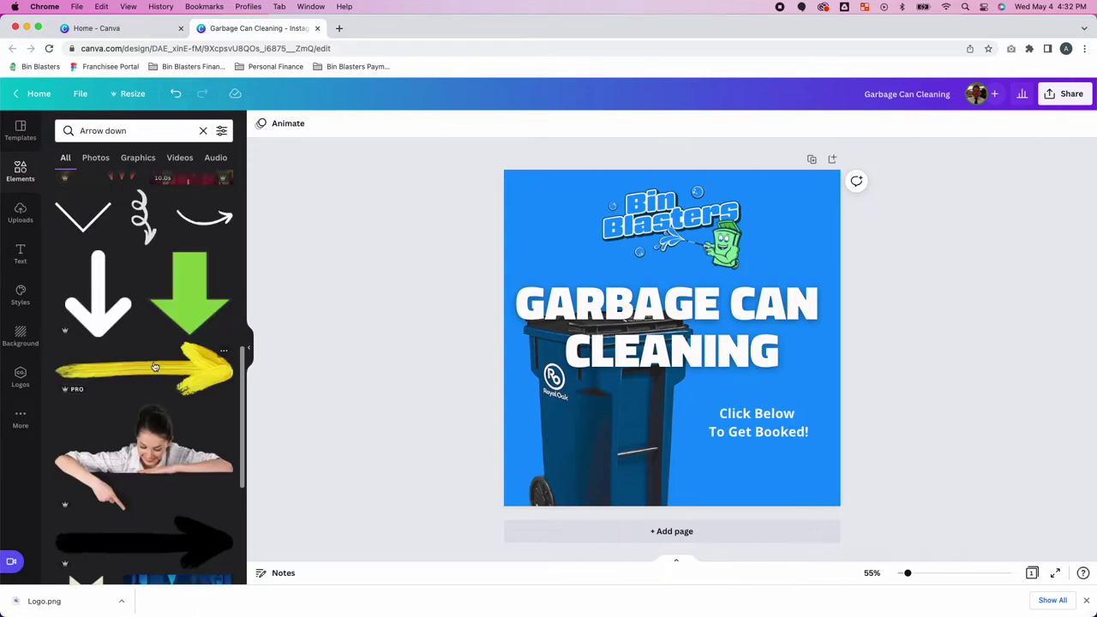
{"action": "scroll", "coordinate": [154, 367], "scroll_direction": "down", "scroll_amount": 1}
{"action": "scroll", "coordinate": [154, 366], "scroll_direction": "down", "scroll_amount": 3}
{"action": "scroll", "coordinate": [154, 367], "scroll_direction": "down", "scroll_amount": 2}
{"action": "scroll", "coordinate": [154, 366], "scroll_direction": "down", "scroll_amount": 3}
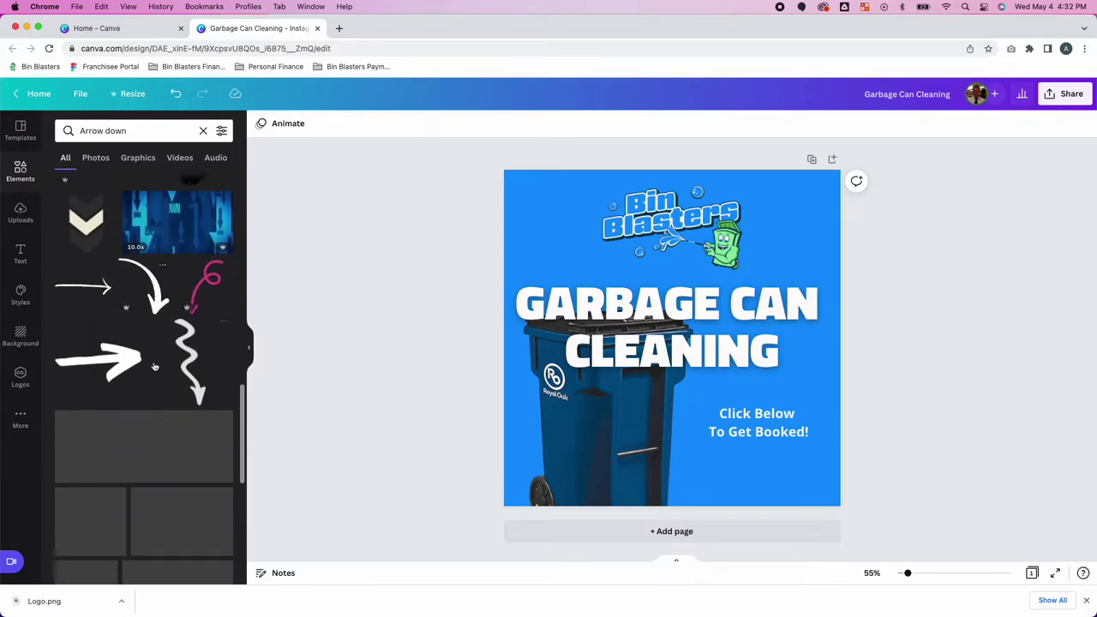
{"action": "scroll", "coordinate": [154, 366], "scroll_direction": "down", "scroll_amount": 1}
{"action": "scroll", "coordinate": [154, 367], "scroll_direction": "down", "scroll_amount": 2}
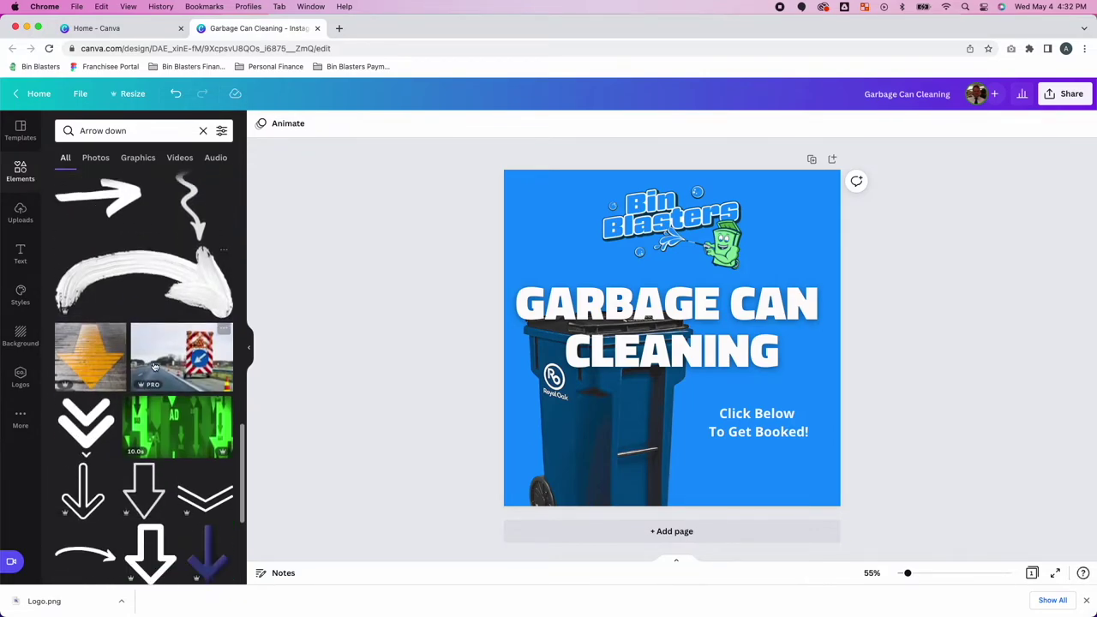
{"action": "scroll", "coordinate": [154, 366], "scroll_direction": "down", "scroll_amount": 1}
{"action": "left_click", "coordinate": [90, 363]}
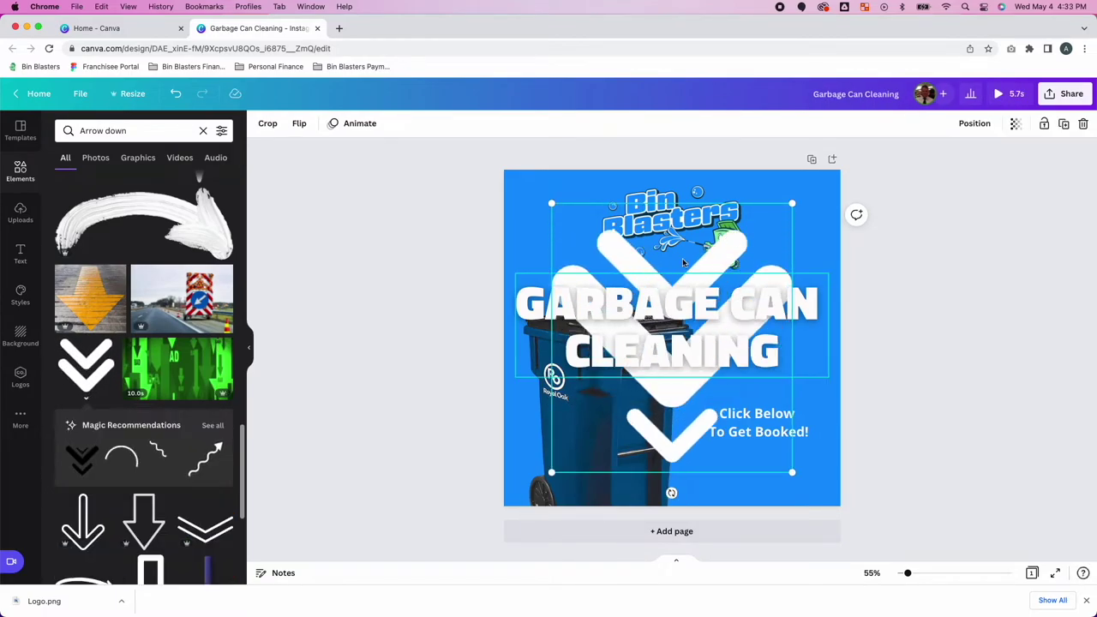
Shrink the chevron arrow and place it just beneath the call-to-action text
{"action": "left_click_drag", "start_coordinate": [790, 206], "coordinate": [604, 413]}
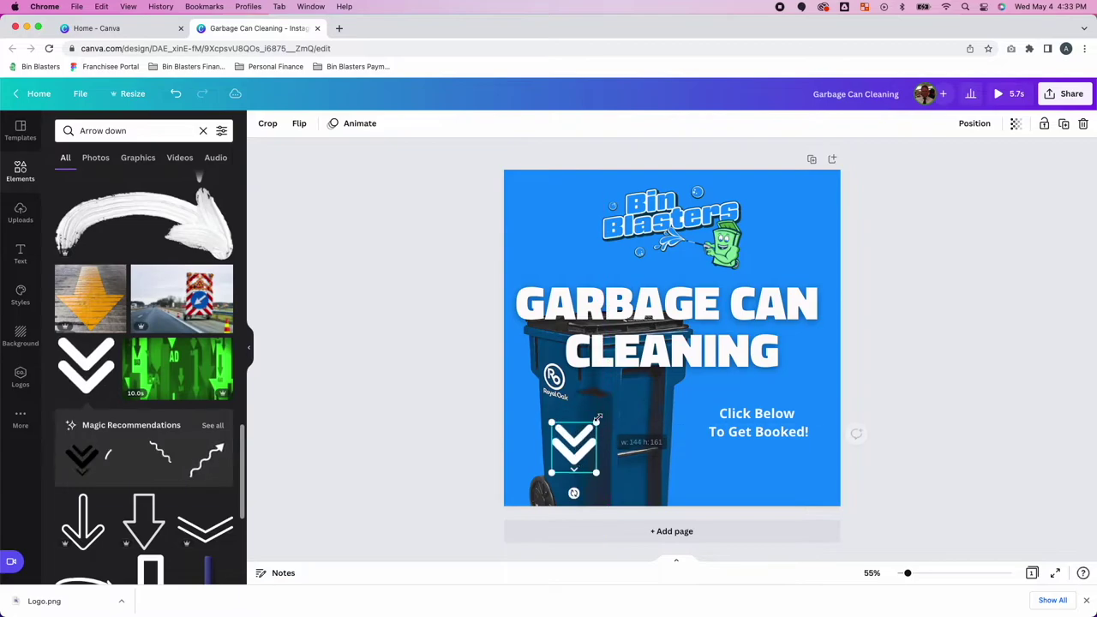
{"action": "mouse_move", "coordinate": [591, 450]}
{"action": "left_mouse_down"}
{"action": "mouse_move", "coordinate": [634, 469]}
{"action": "mouse_move", "coordinate": [762, 474]}
{"action": "left_mouse_up"}
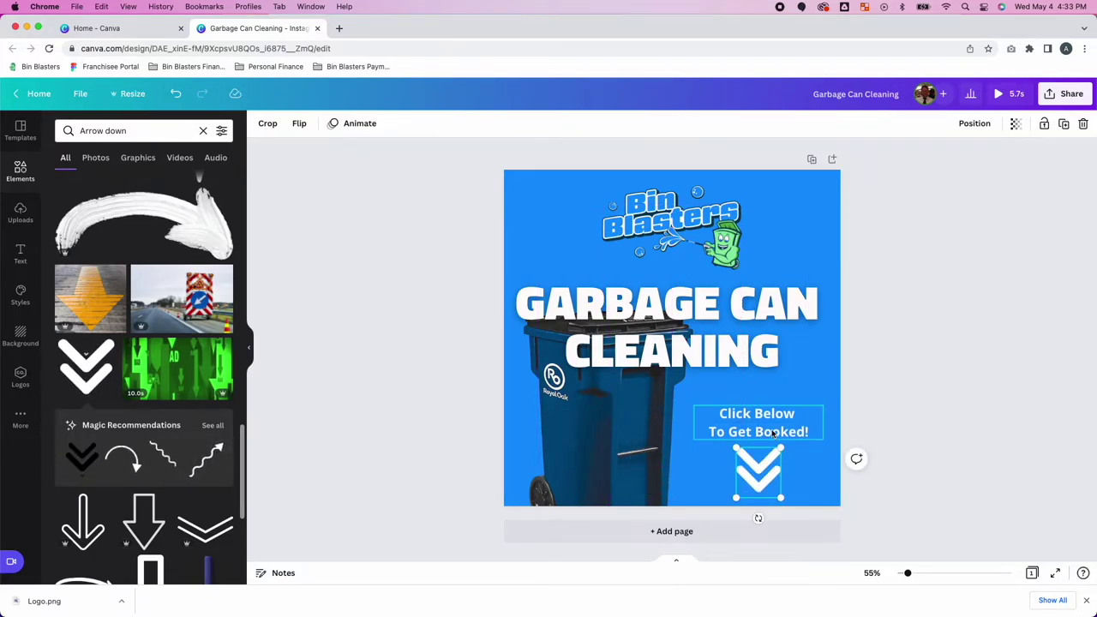
{"action": "left_click_drag", "start_coordinate": [771, 431], "coordinate": [772, 421]}
{"action": "left_click", "coordinate": [758, 467]}
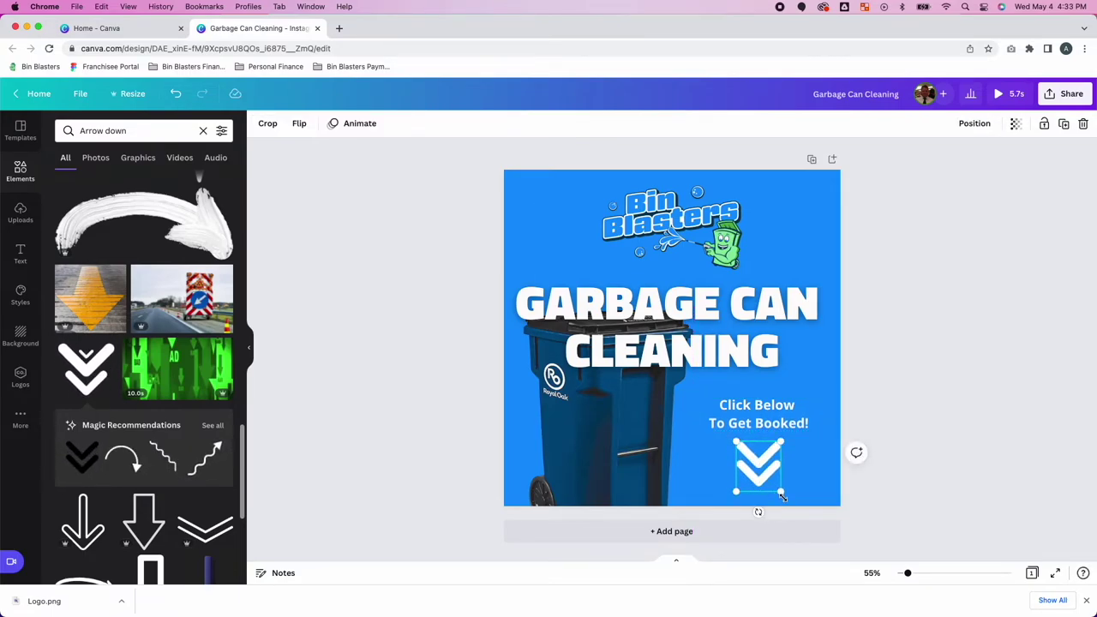
{"action": "left_click_drag", "start_coordinate": [781, 490], "coordinate": [767, 473]}
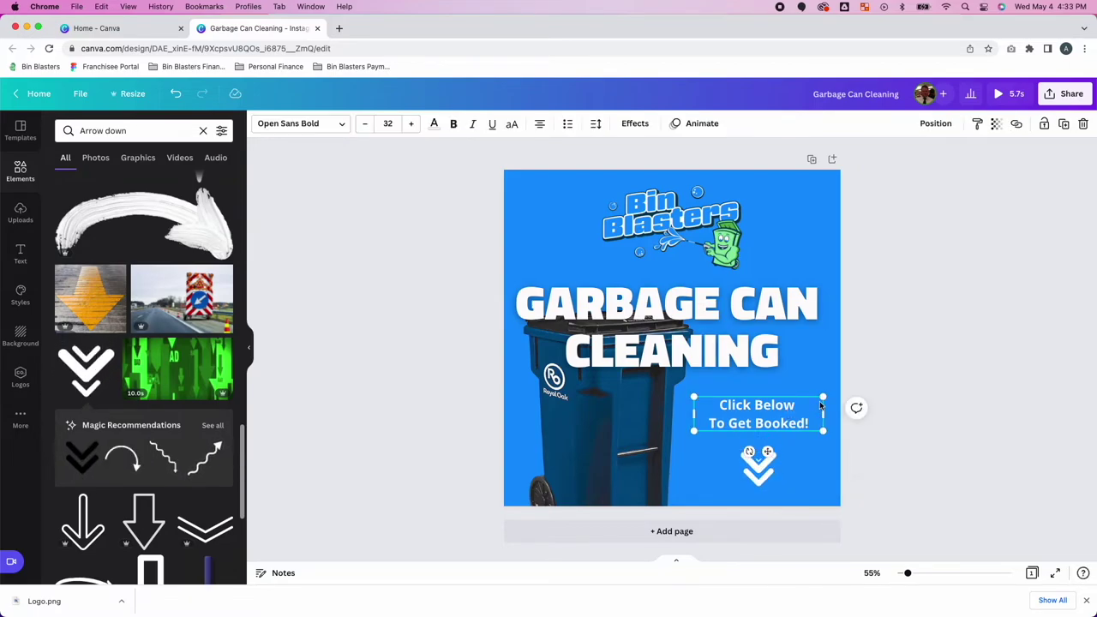
Enlarge the 'Click Below / To Get Booked!' text slightly and settle it above the arrow
{"action": "left_click_drag", "start_coordinate": [824, 395], "coordinate": [834, 394]}
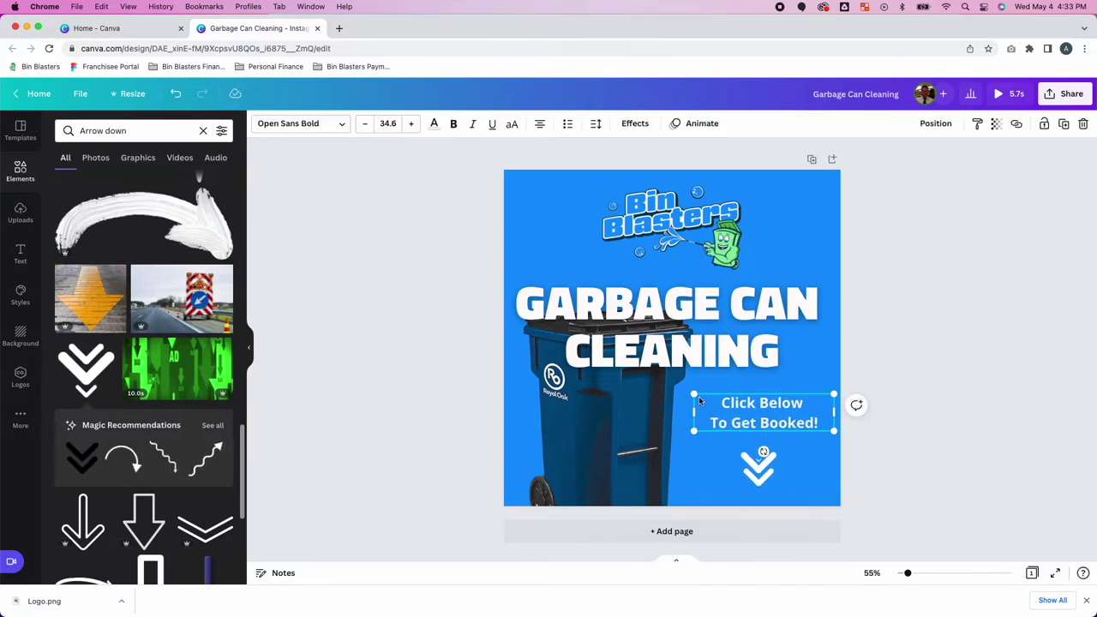
{"action": "left_click_drag", "start_coordinate": [693, 395], "coordinate": [687, 392]}
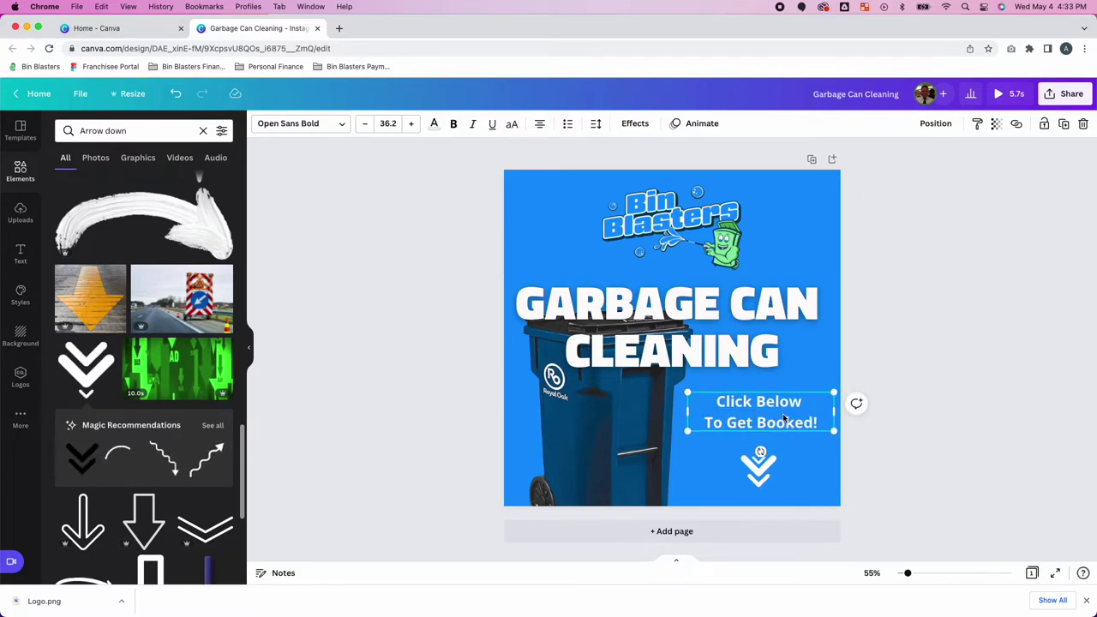
{"action": "left_click_drag", "start_coordinate": [781, 412], "coordinate": [781, 414]}
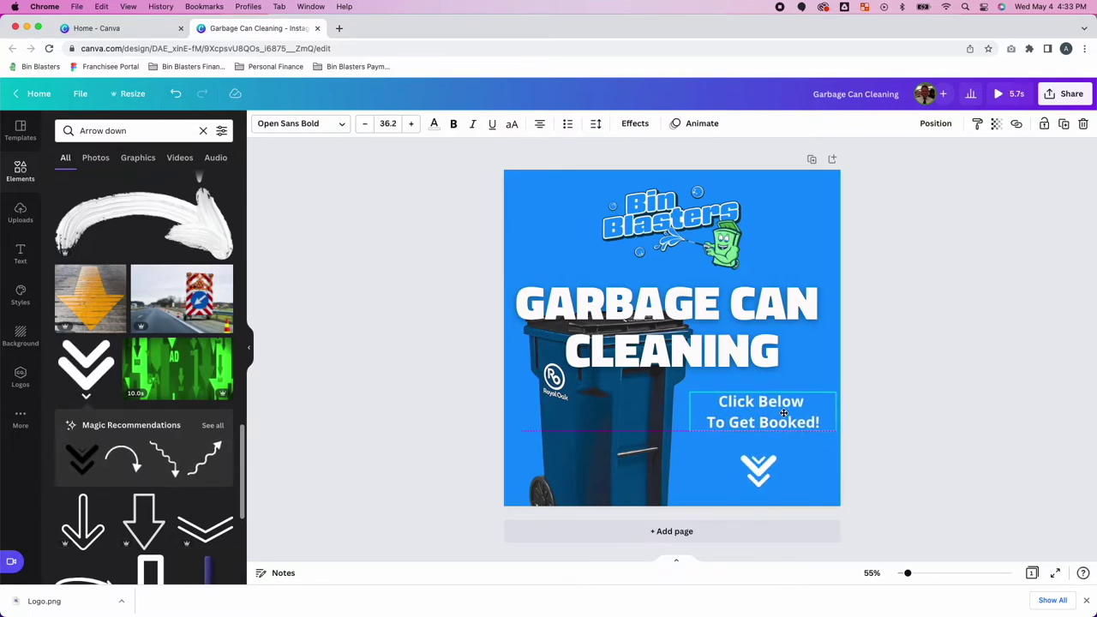
{"action": "left_click", "coordinate": [899, 476]}
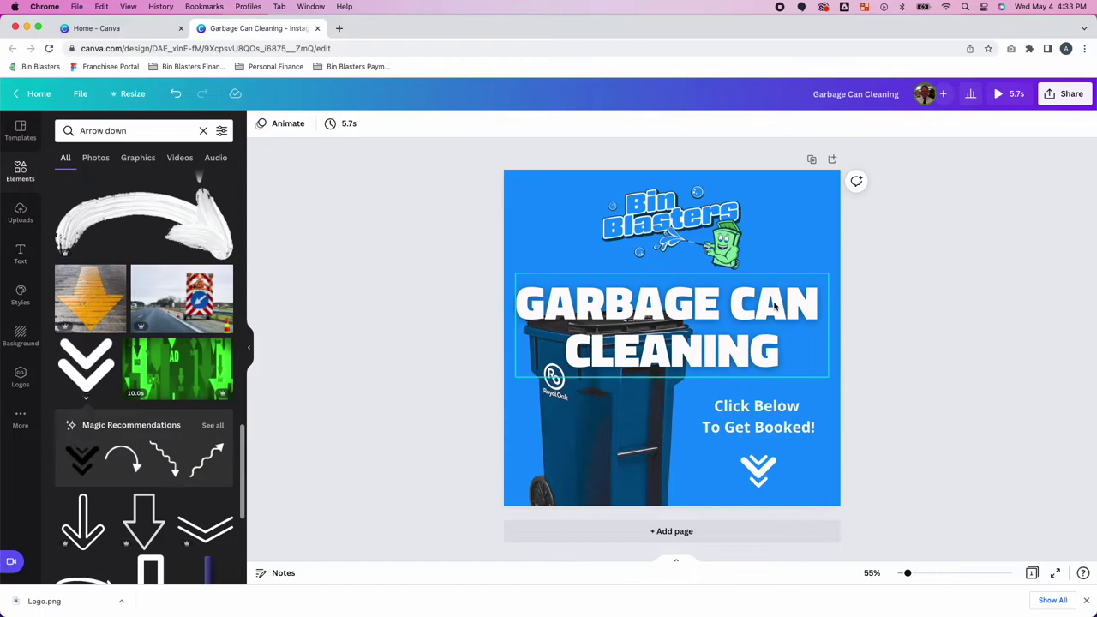
Apply the Rise page animation, replacing a trial of Block
{"action": "left_click", "coordinate": [299, 125]}
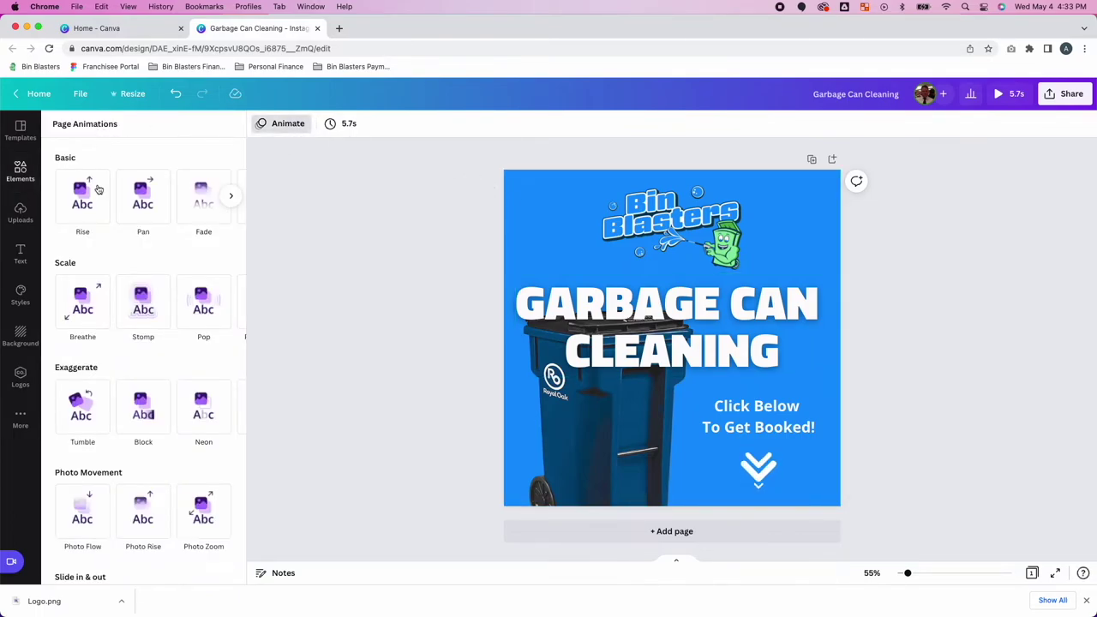
{"action": "scroll", "coordinate": [136, 391], "scroll_direction": "down", "scroll_amount": 1}
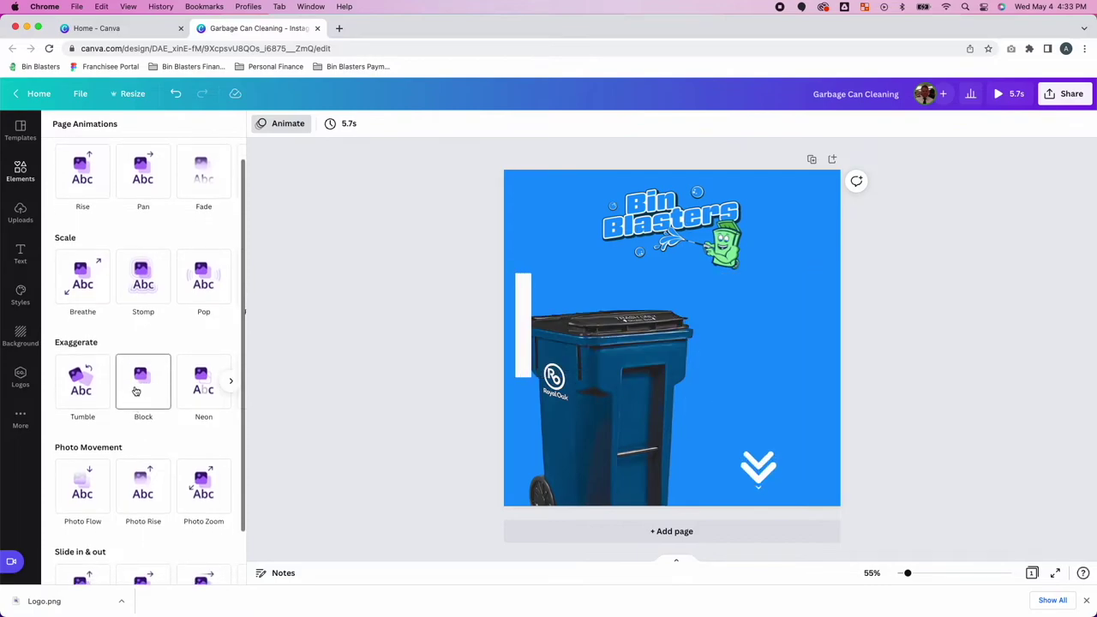
{"action": "left_click", "coordinate": [135, 391]}
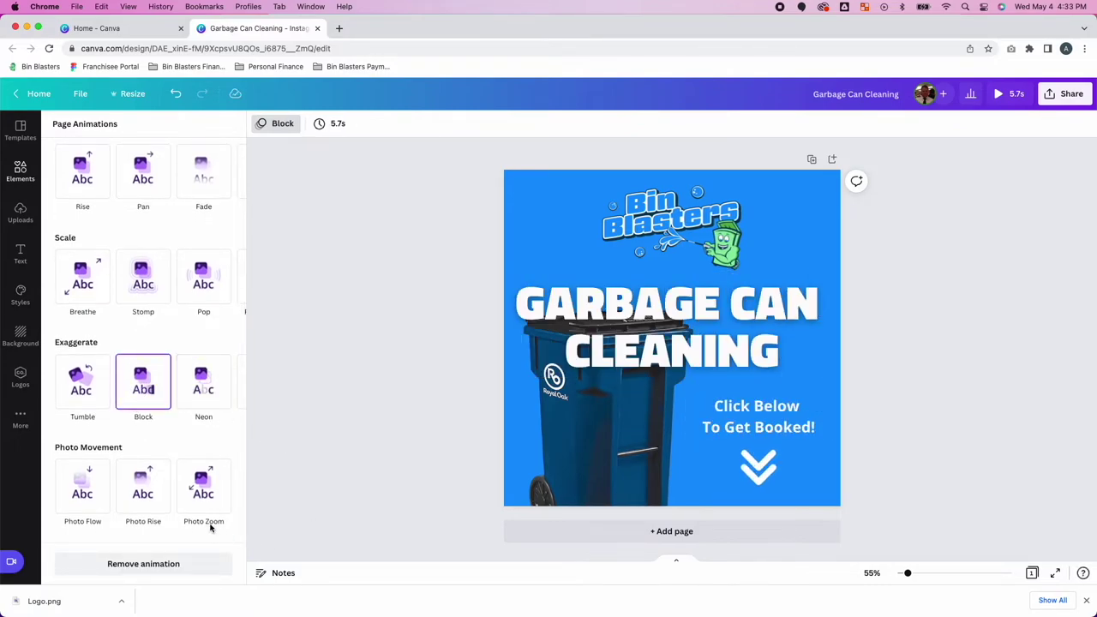
{"action": "left_click", "coordinate": [87, 192]}
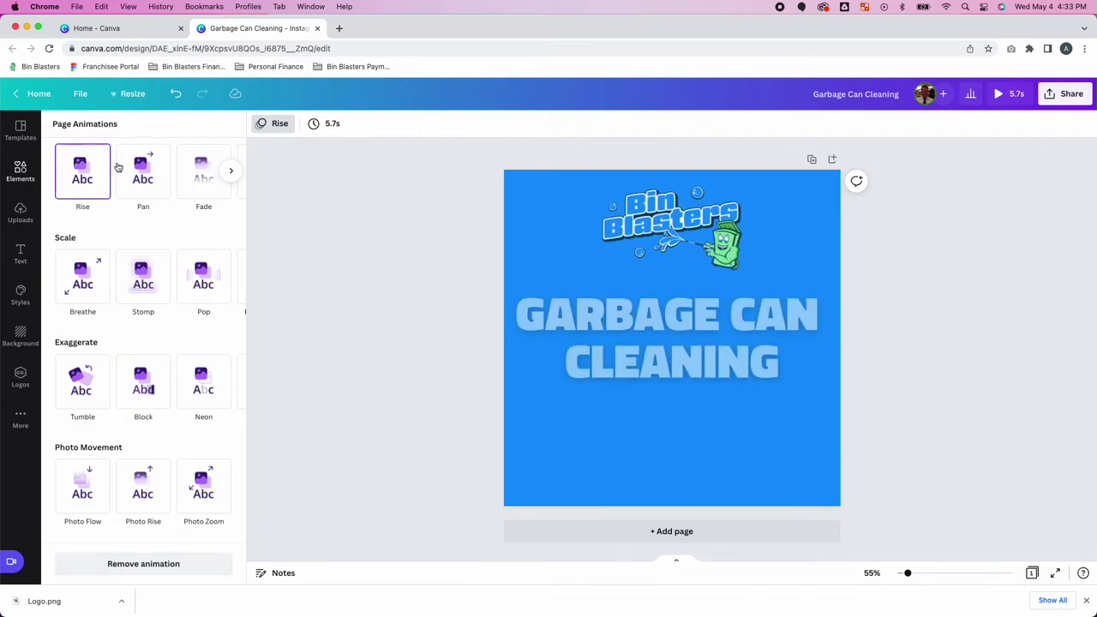
Set the page animation duration to 3.0 seconds
{"action": "left_click", "coordinate": [333, 126]}
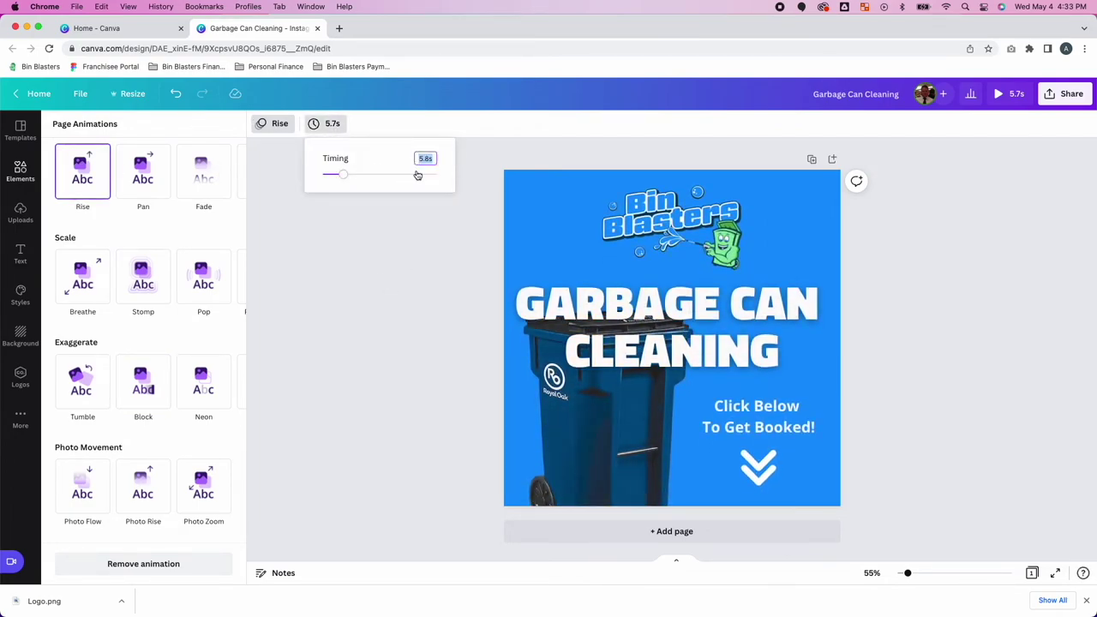
{"action": "type", "text": "3"}
{"action": "key", "text": "Return"}
{"action": "left_click", "coordinate": [417, 382]}
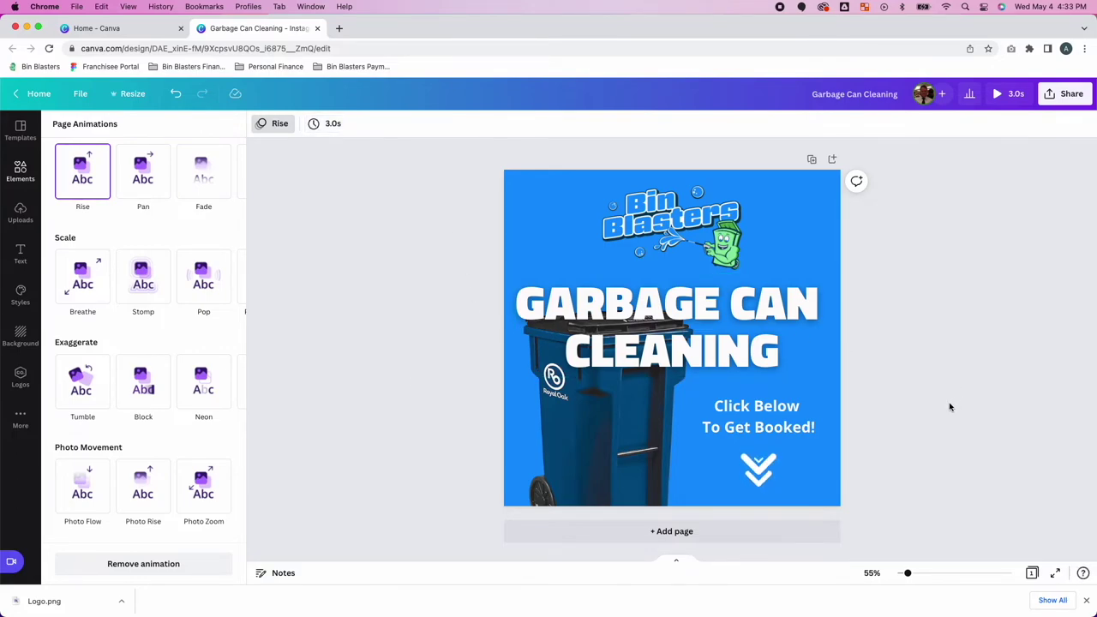
{"action": "left_click", "coordinate": [1068, 96]}
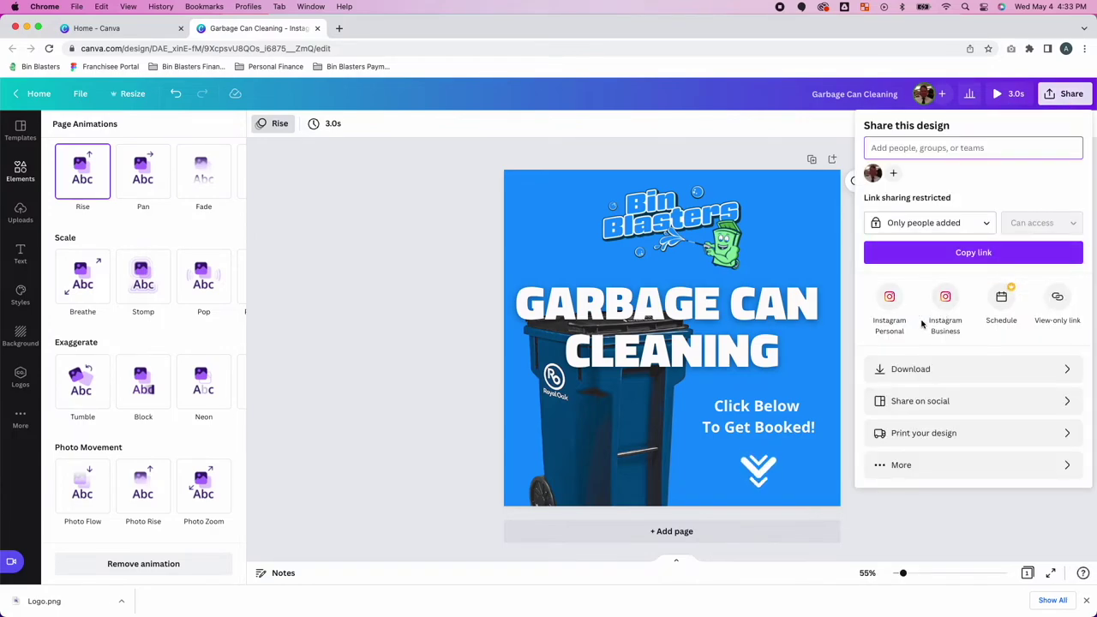
Download the Garbage Can Cleaning post with file type set to GIF
{"action": "left_click", "coordinate": [907, 374]}
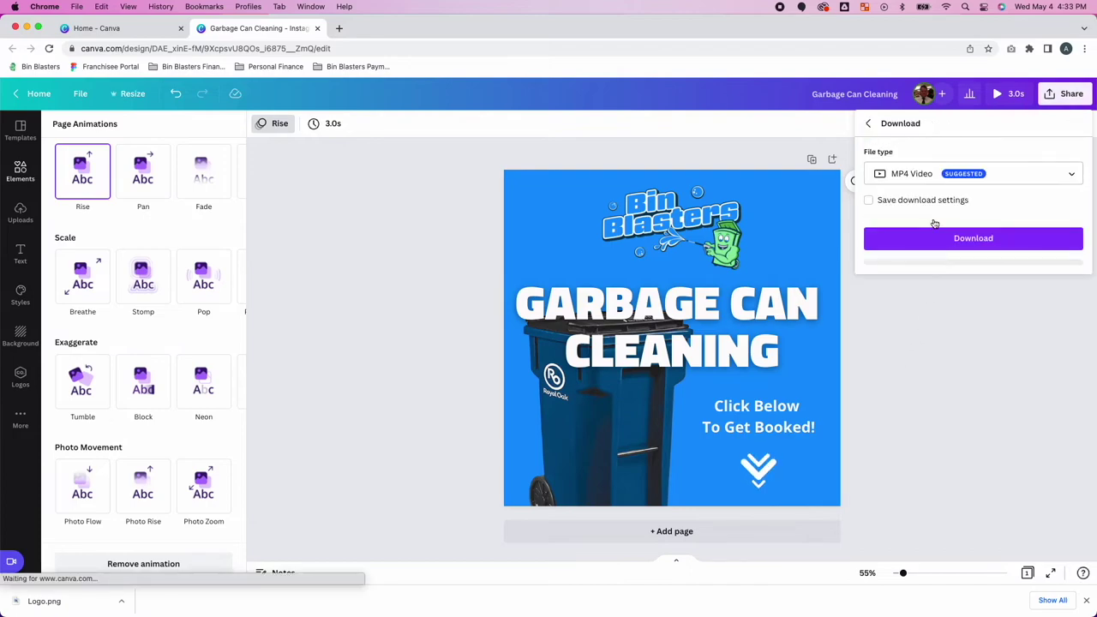
{"action": "left_click", "coordinate": [918, 171]}
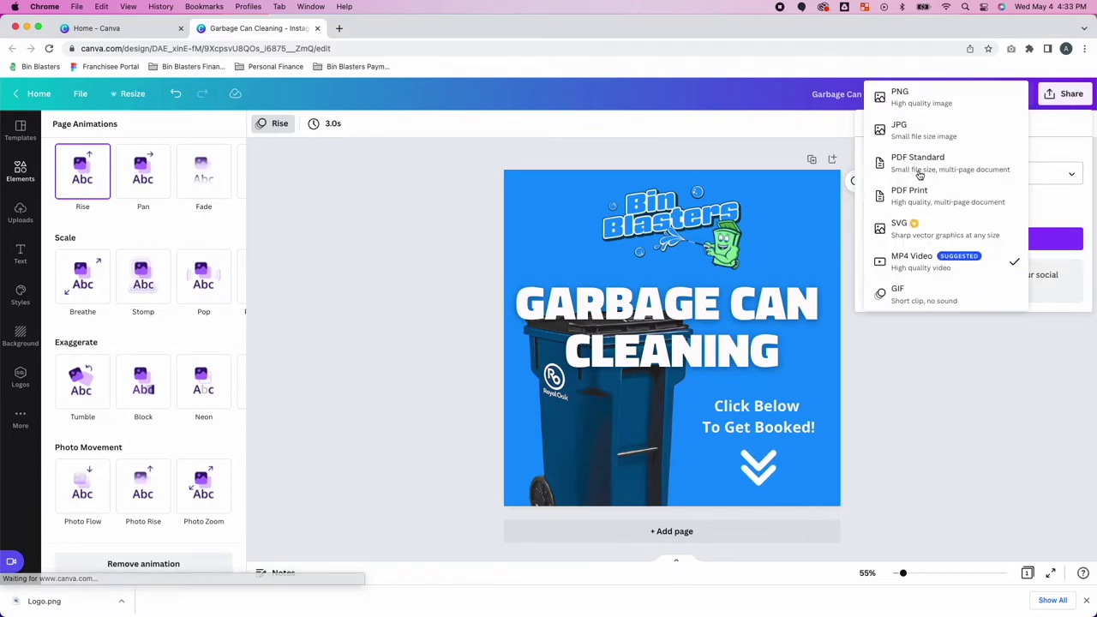
{"action": "left_click", "coordinate": [909, 294]}
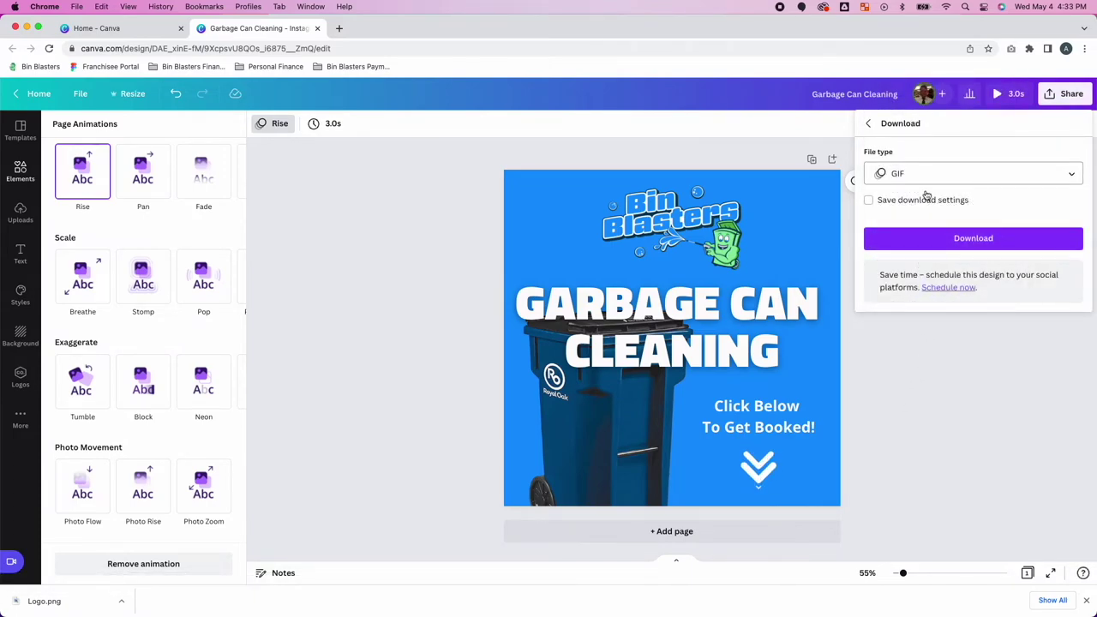
{"action": "left_click", "coordinate": [931, 240]}
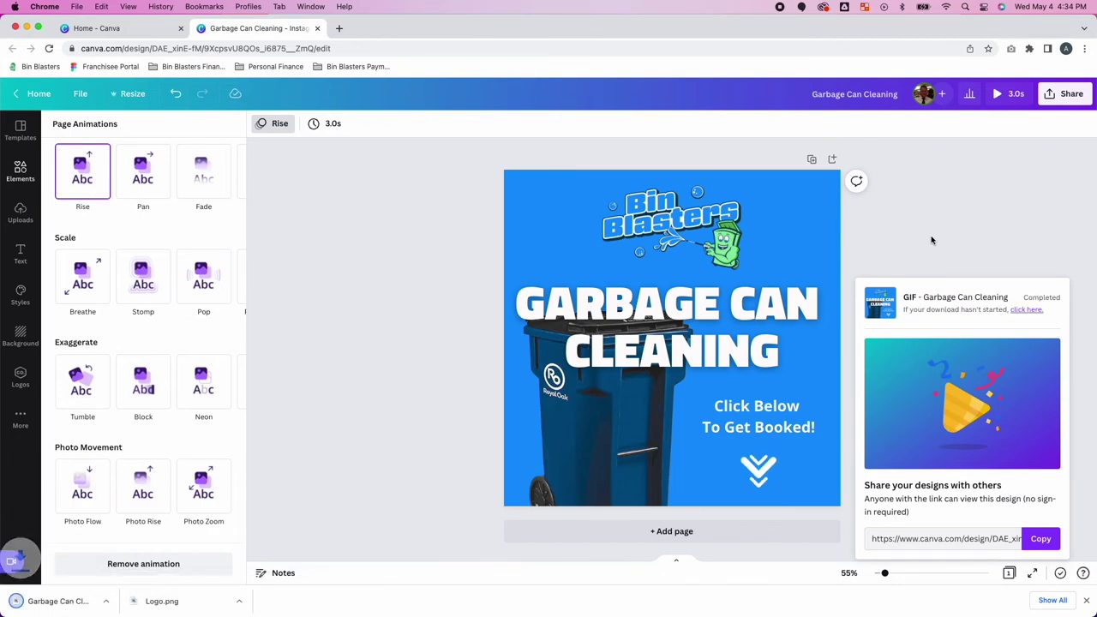
{"action": "left_click", "coordinate": [121, 601]}
{"action": "left_click", "coordinate": [186, 586]}
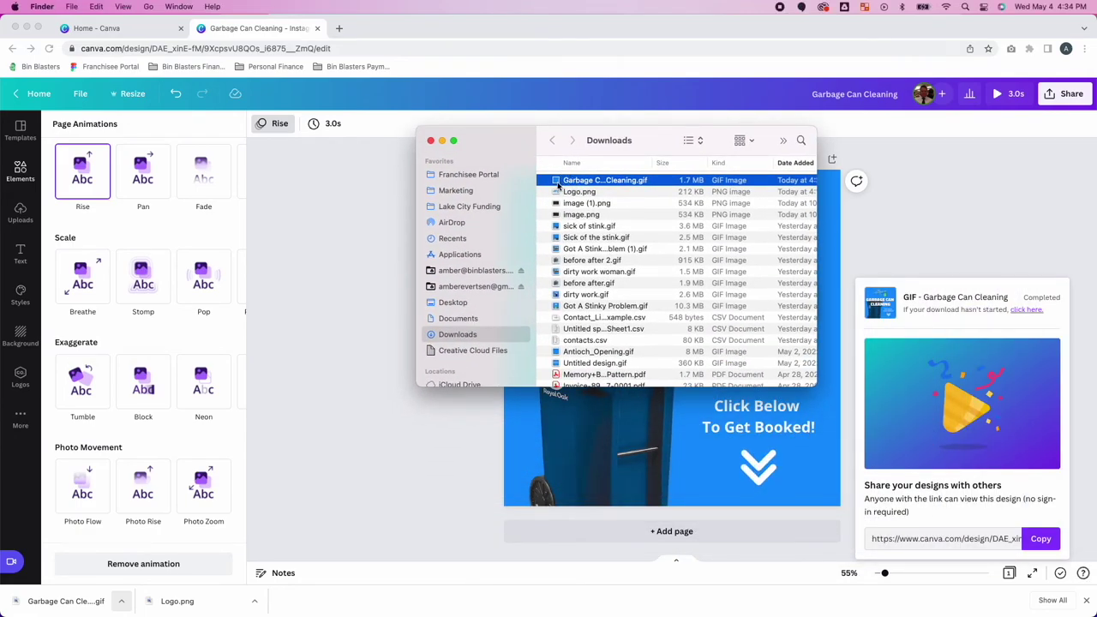
{"action": "double_click", "coordinate": [558, 185]}
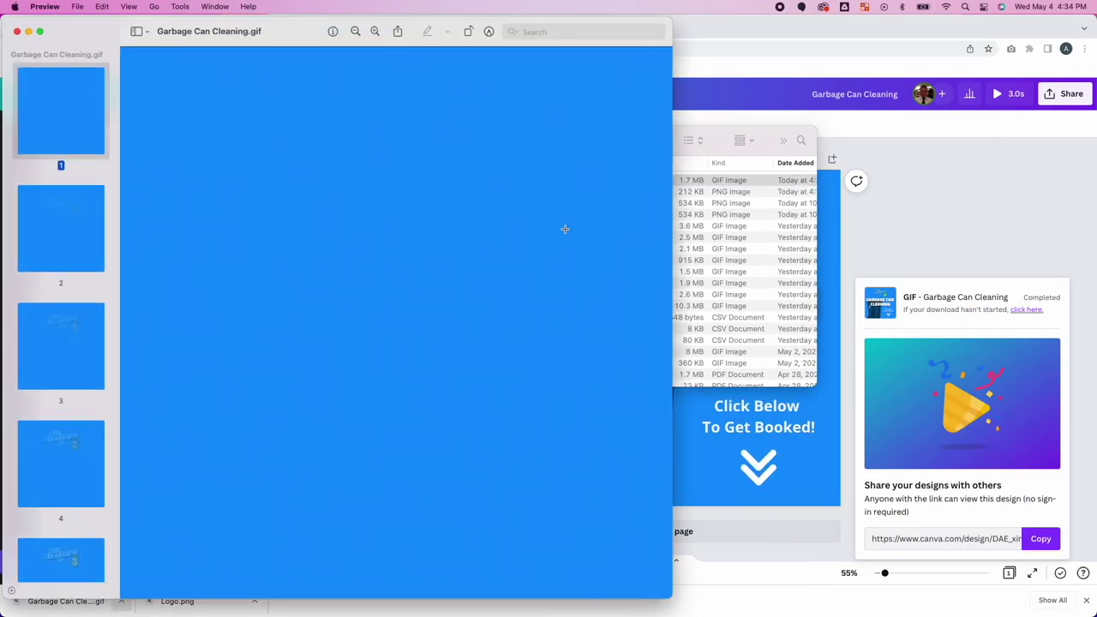
{"action": "left_click", "coordinate": [17, 32]}
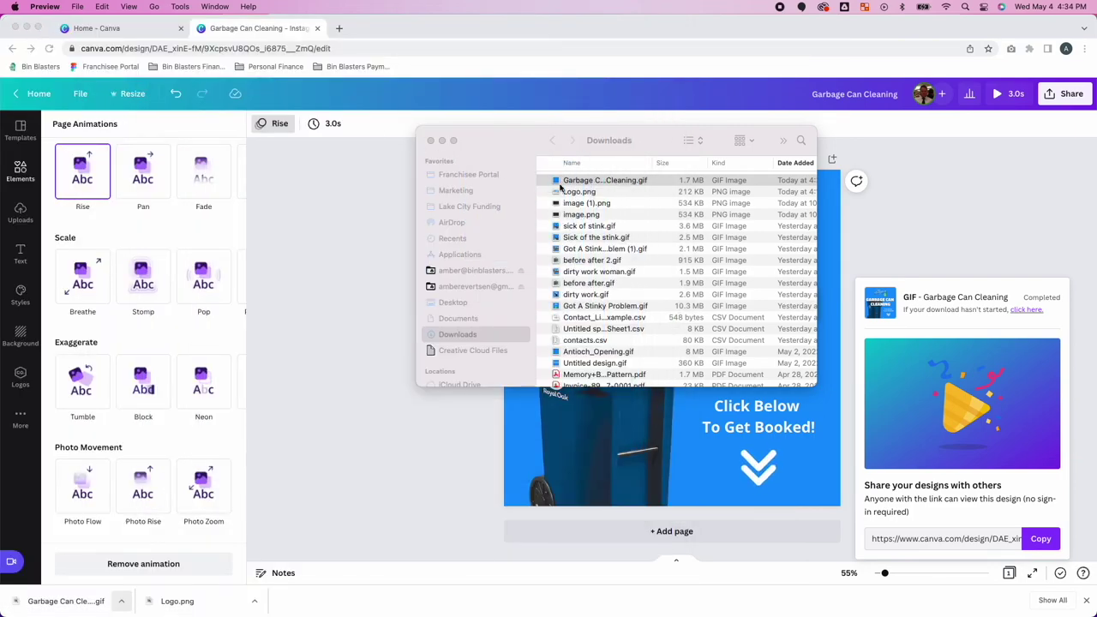
{"action": "left_click", "coordinate": [459, 305]}
{"action": "left_click", "coordinate": [463, 335]}
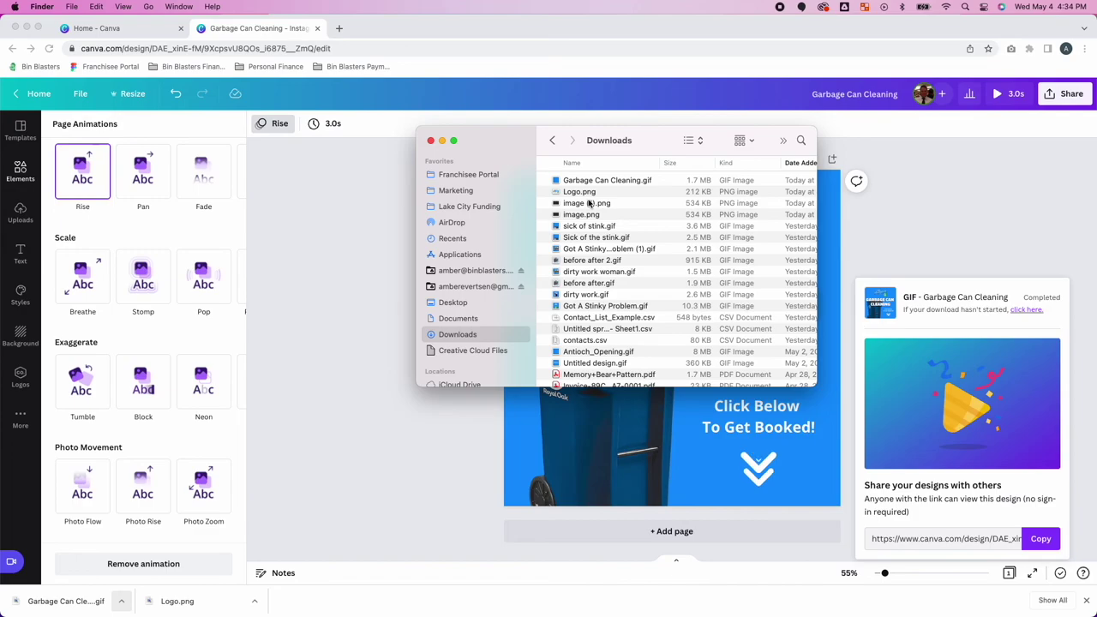
{"action": "left_click", "coordinate": [588, 180]}
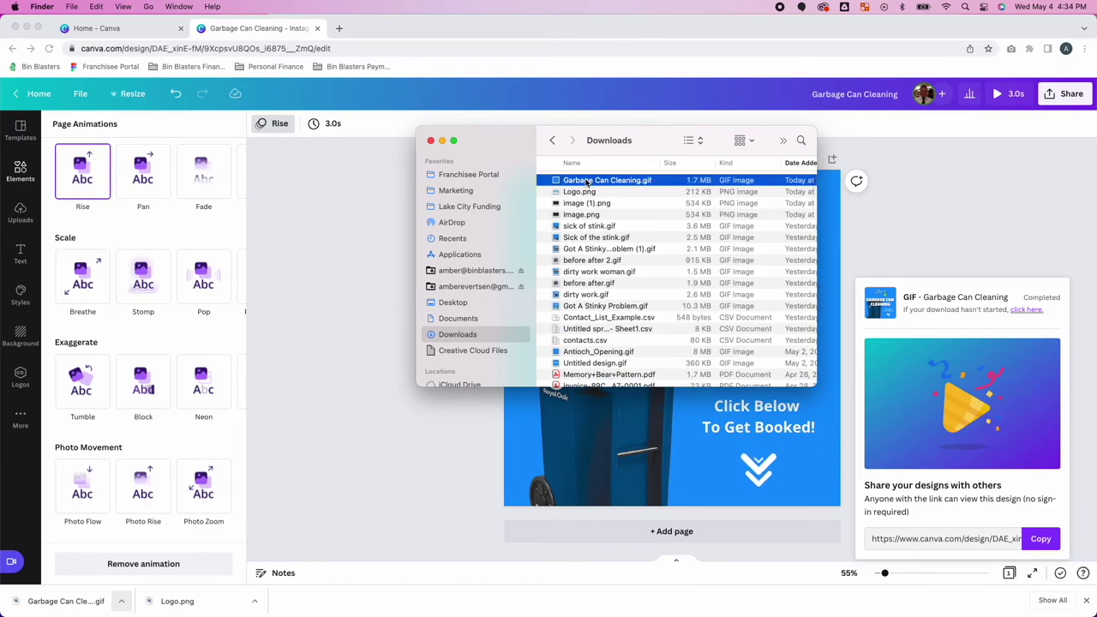
{"action": "key", "text": "space"}
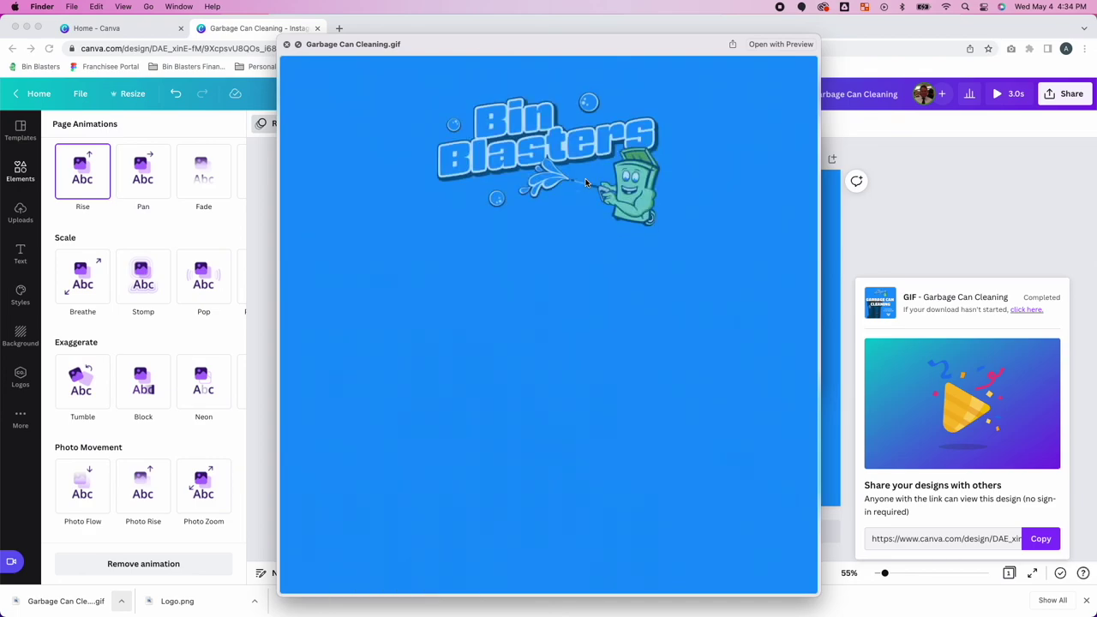
{"action": "key", "text": "space"}
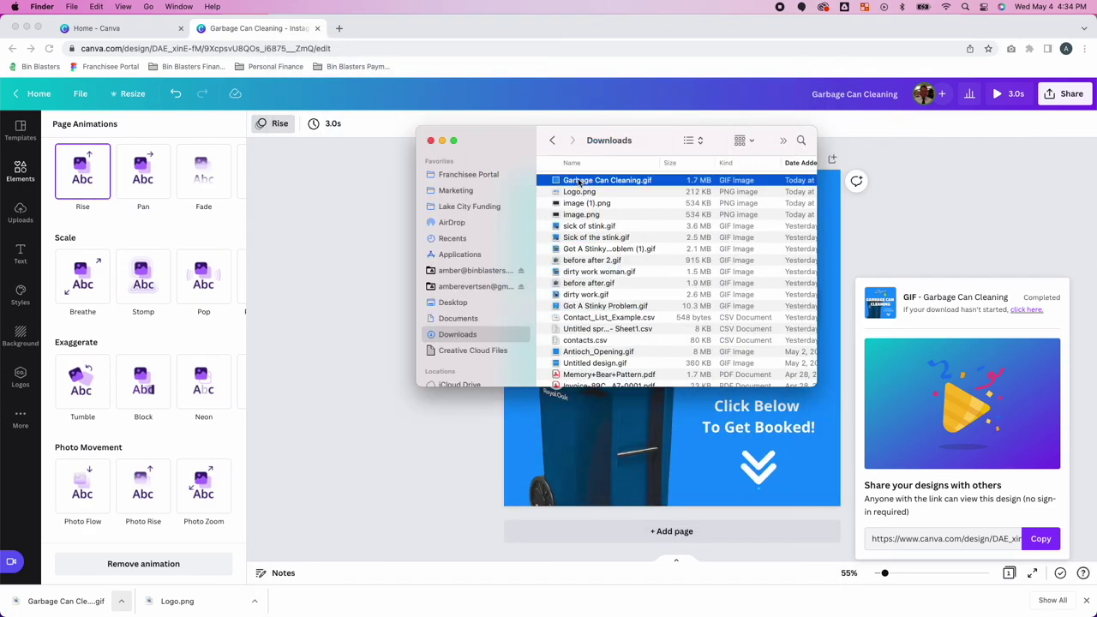
{"action": "left_click", "coordinate": [431, 142]}
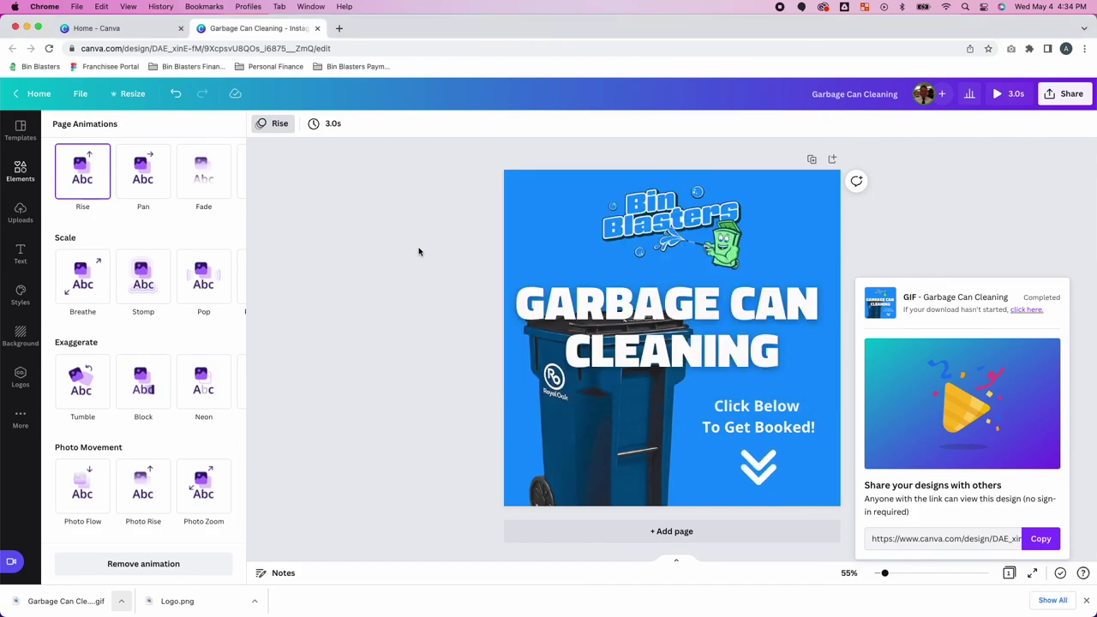